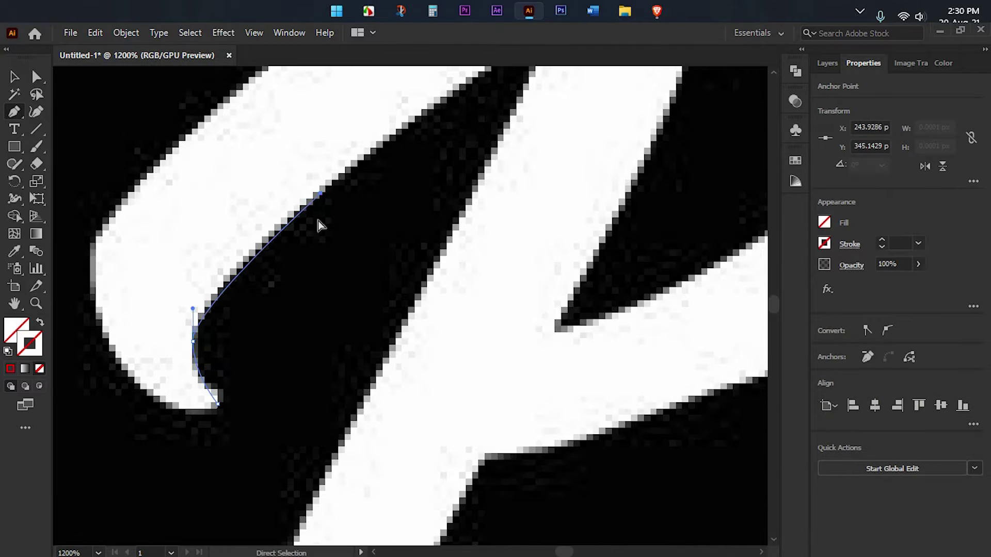
Place Pen anchors along the B's top swash and down its stem at 800% zoom
key("ctrl+minus")
left_click(327, 264)
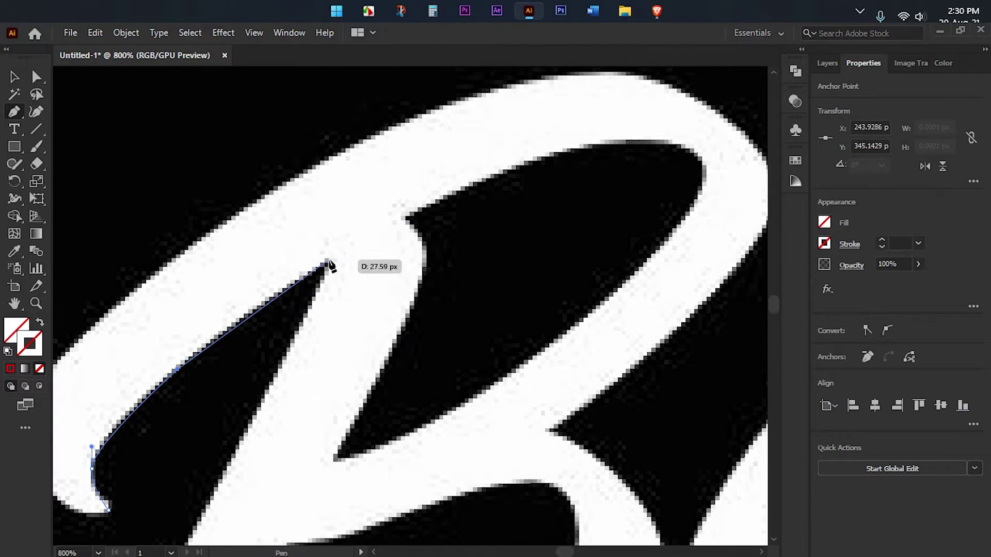
key("ctrl+minus")
key("ctrl+minus")
scroll(444, 222, "down", 2)
key("ctrl+plus")
left_click_drag(360, 317, 370, 333)
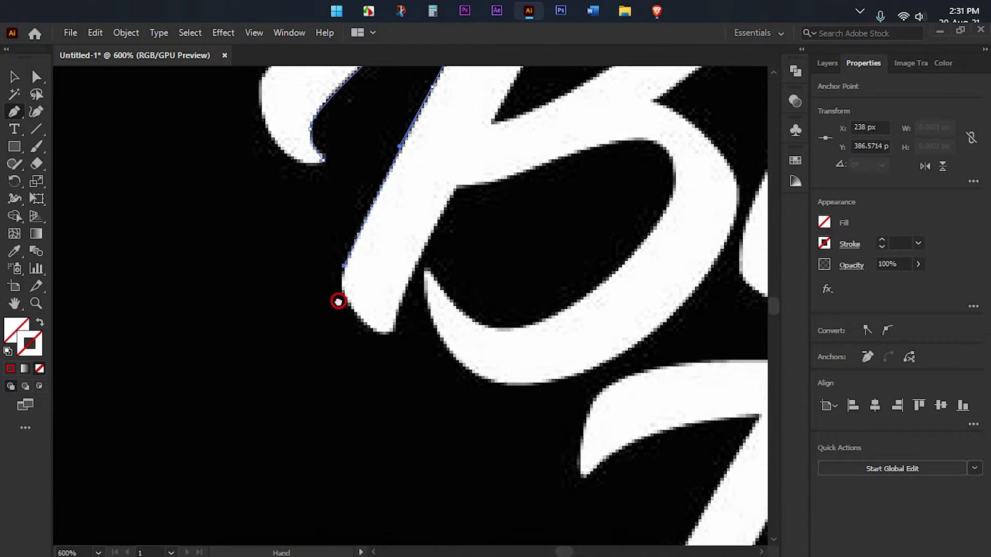
key("ctrl+plus")
key("ctrl+plus")
key("ctrl+minus")
left_click_drag(379, 382, 381, 385)
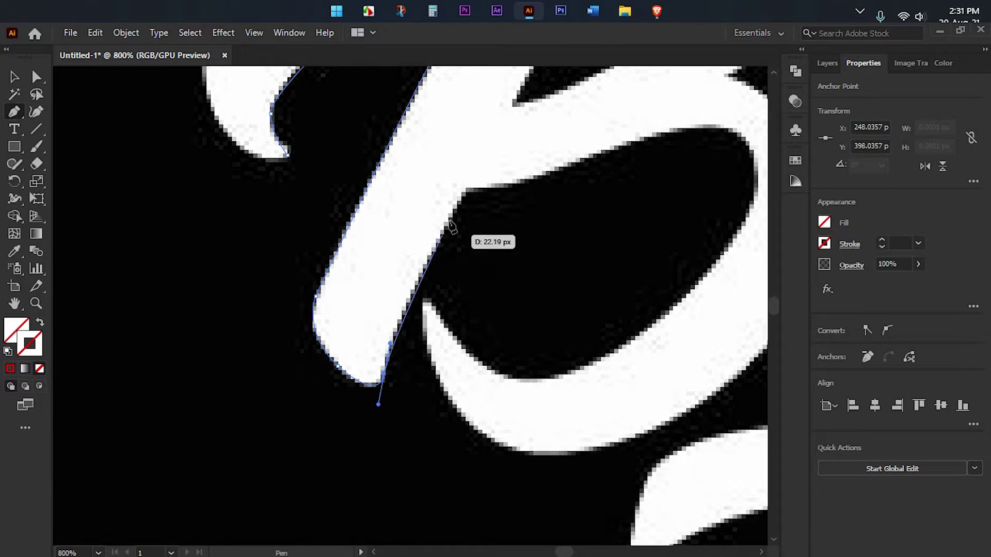
Anchor the stem's bottom tip and the inner edge of the B's lower bowl
scroll(425, 281, "down", 3)
left_click(341, 237)
mouse_move(514, 263)
left_mouse_down()
mouse_move(472, 271)
mouse_move(564, 221)
left_mouse_up()
left_click_drag(491, 344, 495, 350)
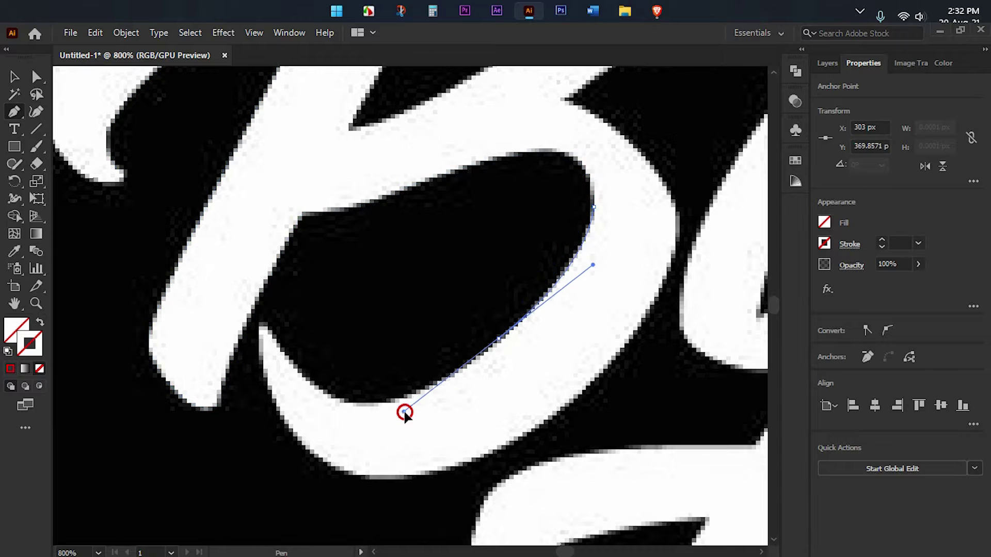
Give the outline a red stroke and trace around the B's lower bowl
left_click(30, 346)
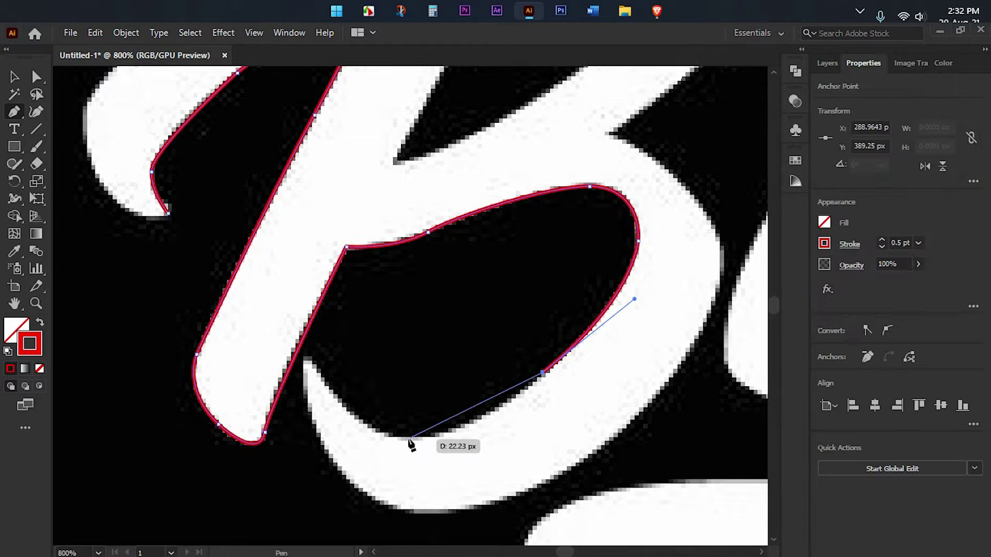
left_click_drag(409, 438, 345, 439)
left_click(308, 359)
left_click_drag(309, 362, 288, 216)
mouse_move(406, 367)
left_mouse_down()
mouse_move(542, 367)
mouse_move(242, 524)
left_mouse_up()
left_click_drag(490, 370, 604, 212)
scroll(495, 372, "up", 2)
scroll(513, 316, "up", 2)
Trace where the bowls meet, over the top and left swash, and close the B outline
left_click_drag(416, 279, 295, 233)
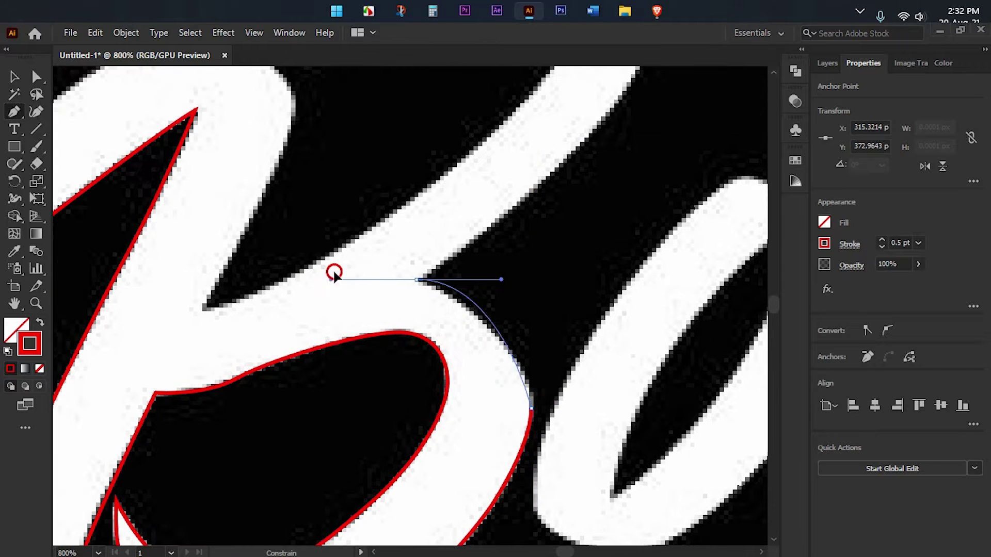
scroll(620, 260, "down", 3)
scroll(516, 210, "up", 2)
mouse_move(515, 210)
left_mouse_down()
mouse_move(515, 247)
mouse_move(371, 228)
left_mouse_up()
scroll(371, 232, "down", 3)
left_click_drag(274, 266, 174, 266)
left_click_drag(191, 332, 230, 343)
key("a")
left_click_drag(293, 186, 190, 304)
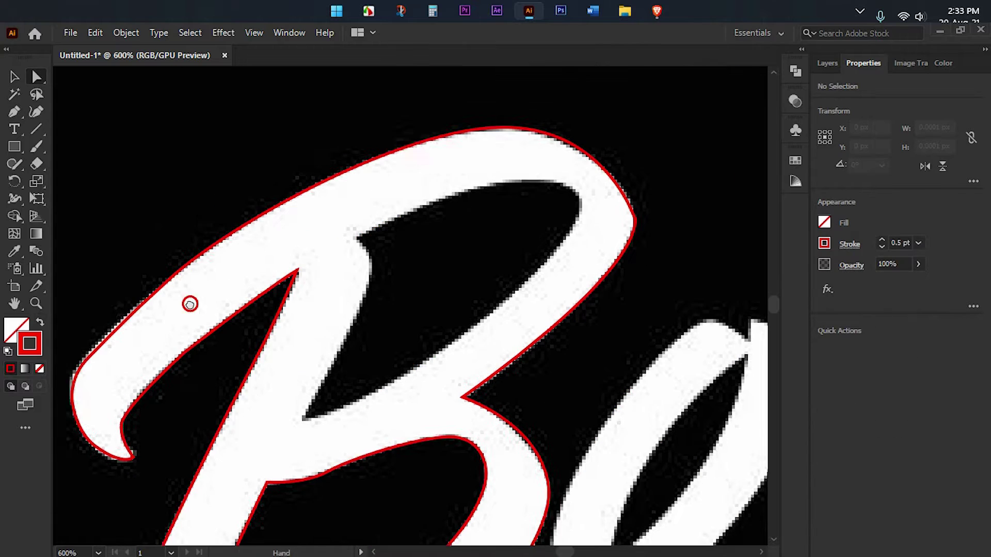
Trace the hollow inside the B's upper bowl as a separate closed red path
left_click(635, 206)
scroll(565, 243, "down", 3)
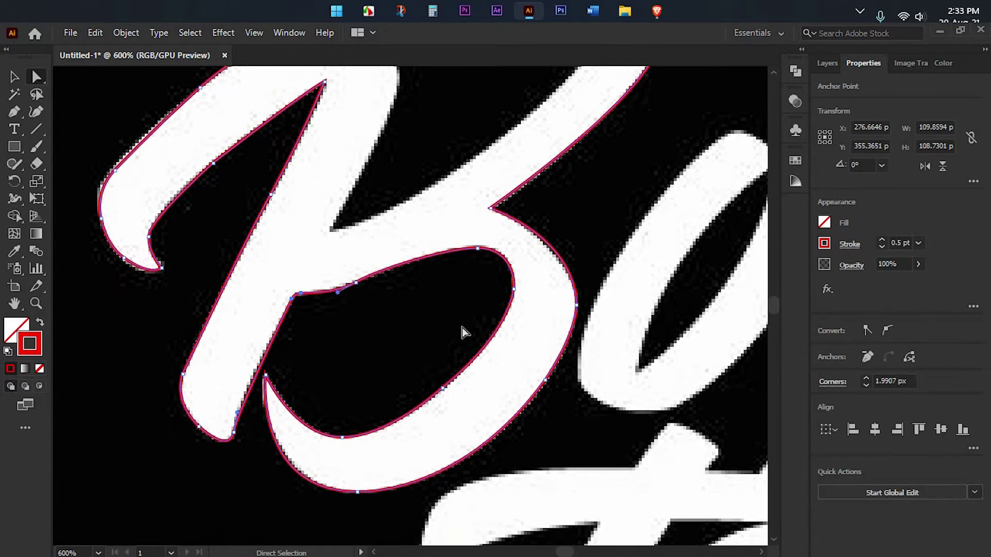
key("p")
scroll(529, 361, "up", 5)
left_click_drag(404, 192, 407, 258)
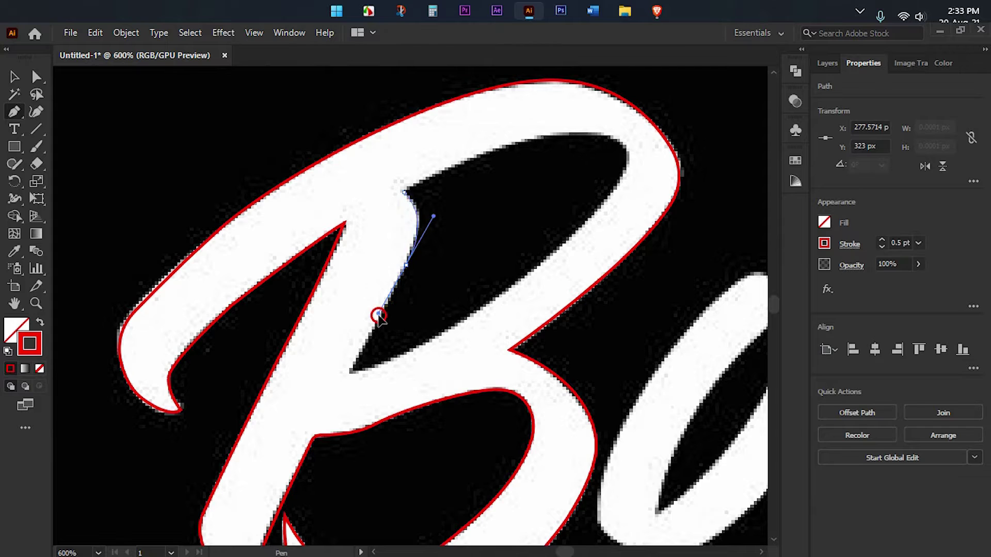
left_click(351, 371)
left_click_drag(552, 269, 449, 368)
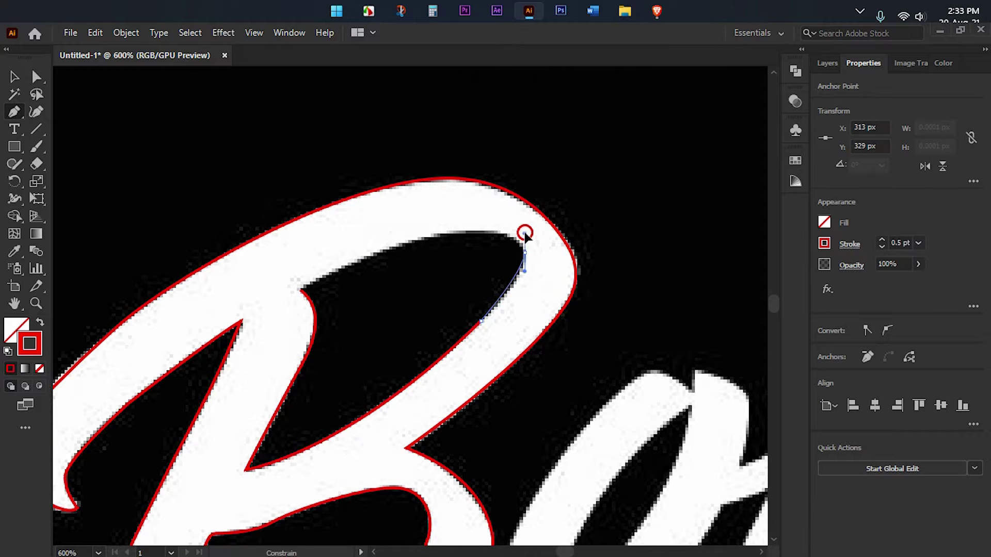
left_click_drag(525, 253, 571, 281)
left_click_drag(504, 260, 421, 269)
left_click(349, 320)
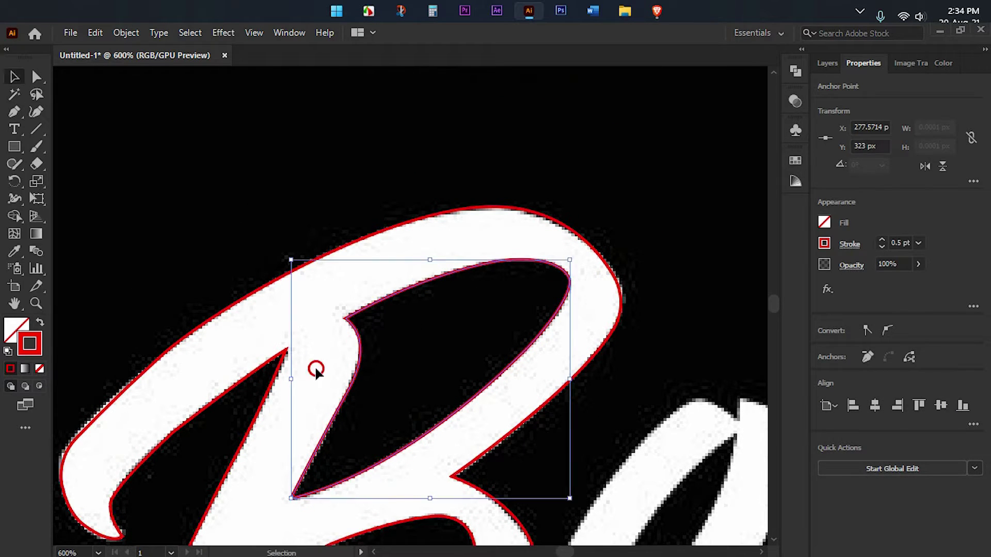
left_click(465, 250, "ctrl")
left_click_drag(465, 250, 447, 318)
Start the o's outer outline with anchors at its top, notch and left side
key("p")
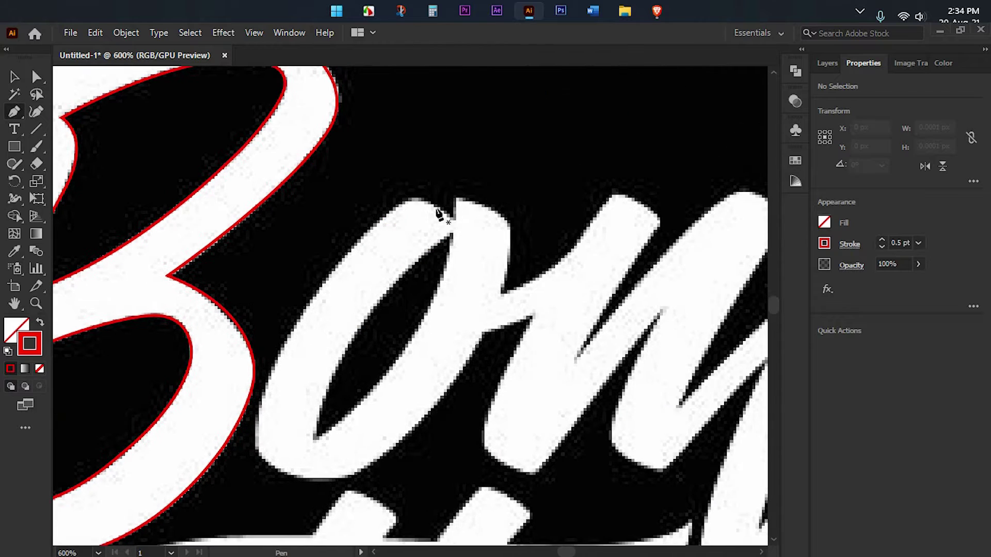
left_click(454, 204)
left_click(526, 210)
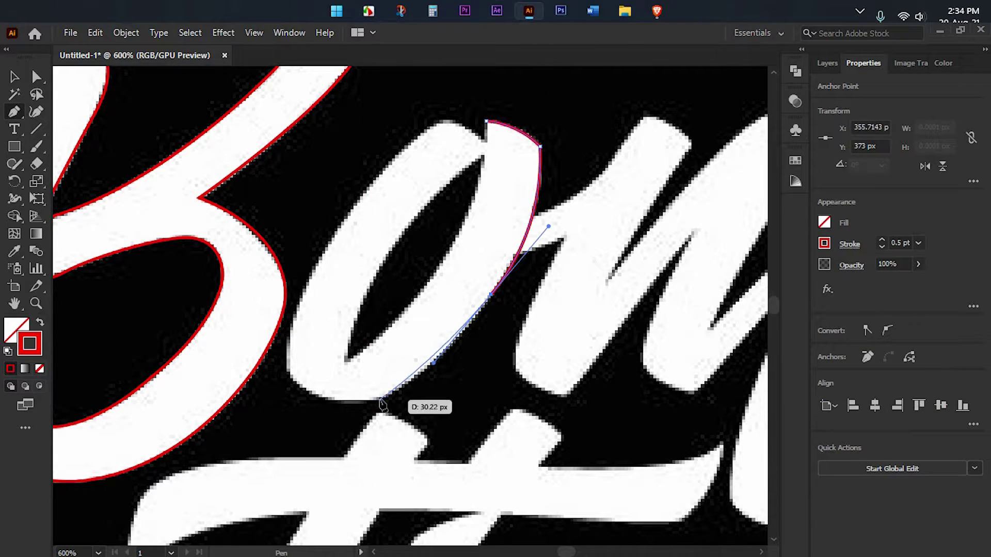
left_click_drag(432, 241, 357, 355)
left_click_drag(258, 329, 385, 212)
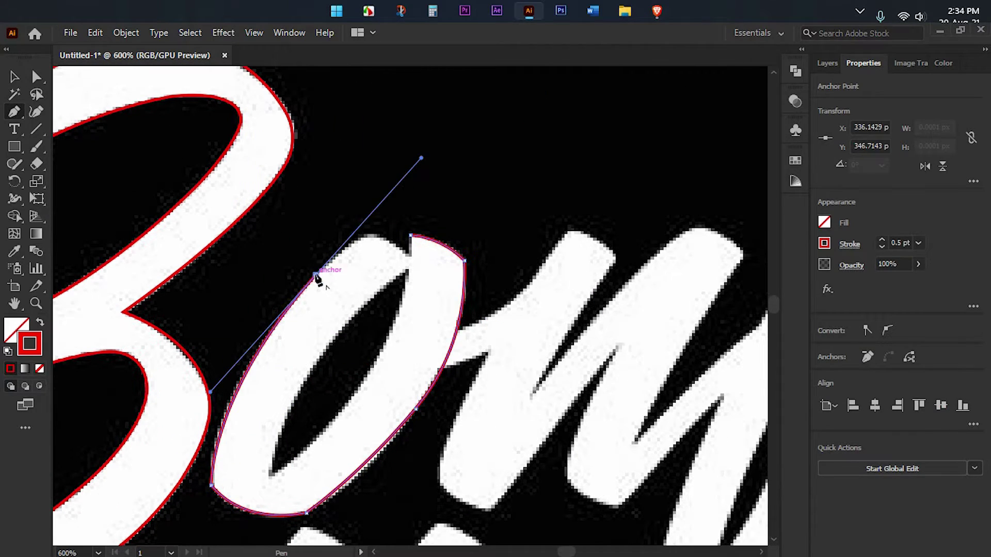
Select anchors on the o outline with Direct Selection to adjust them
key("a")
left_click(381, 280)
scroll(354, 349, "down", 3)
left_click(271, 376)
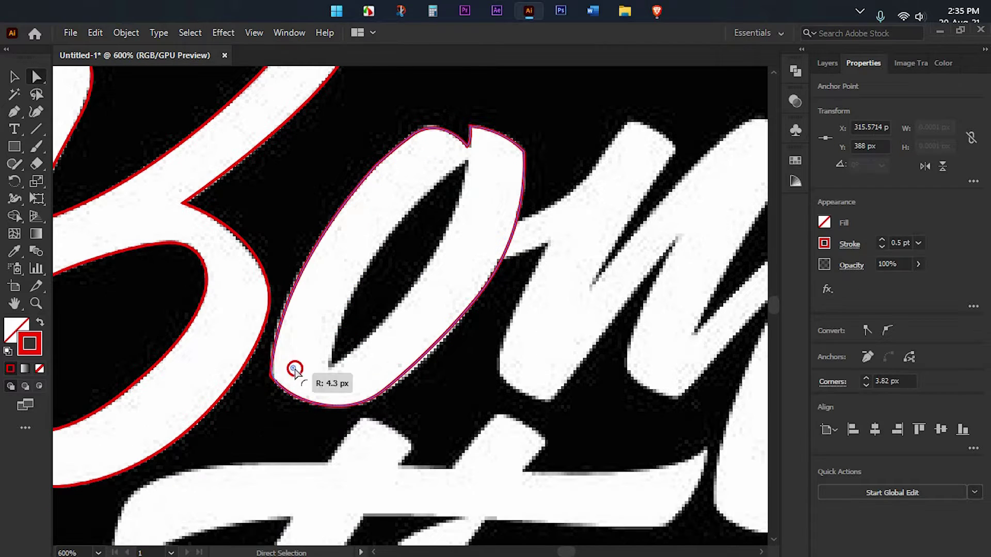
Trace the o's inner counter with a curved anchor
key("p")
left_click(475, 224)
scroll(400, 348, "down", 2)
left_click_drag(366, 326, 239, 408)
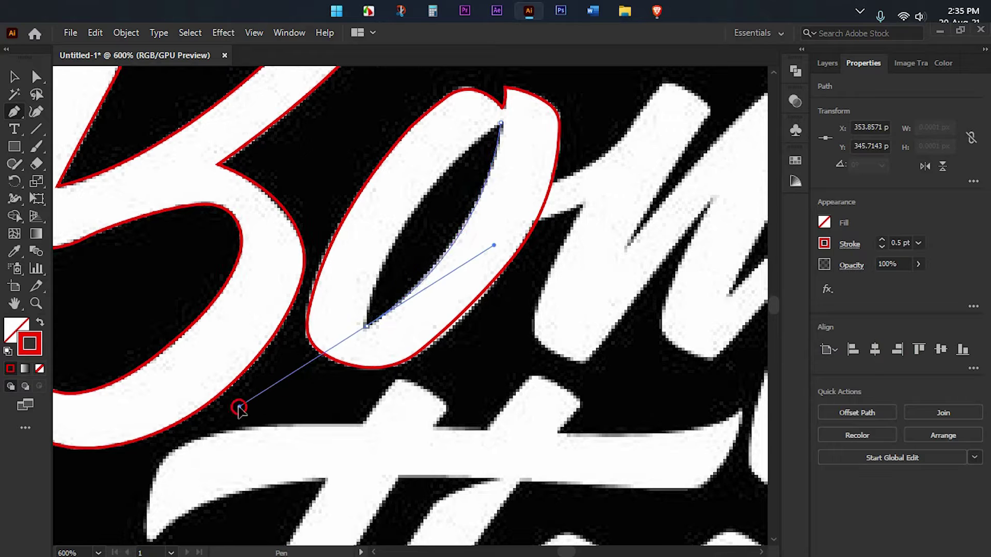
left_click_drag(411, 263, 347, 356)
left_click_drag(562, 124, 362, 214)
Start a new path where the o joins the n and trace the n's first stroke
left_click(287, 367)
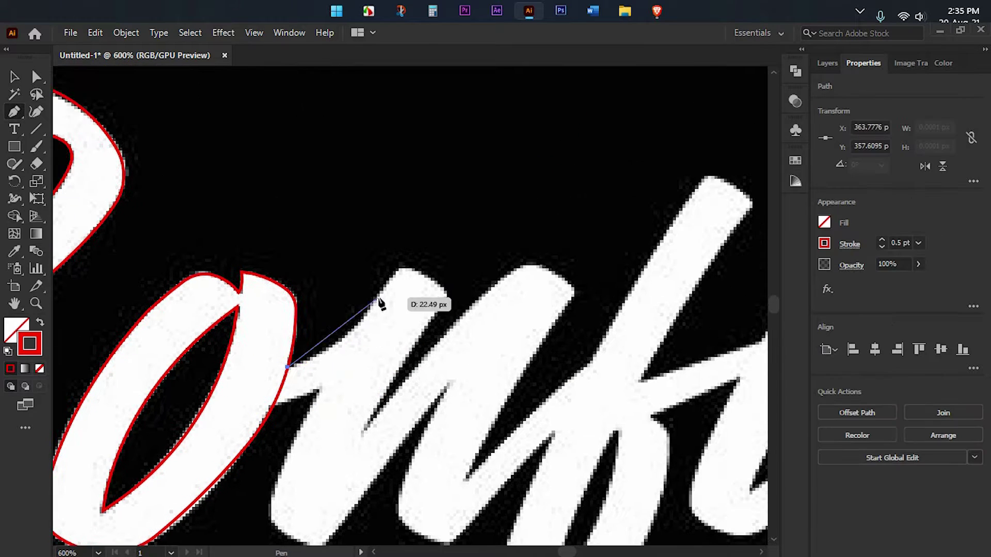
left_click(445, 296)
left_click_drag(381, 414, 415, 356)
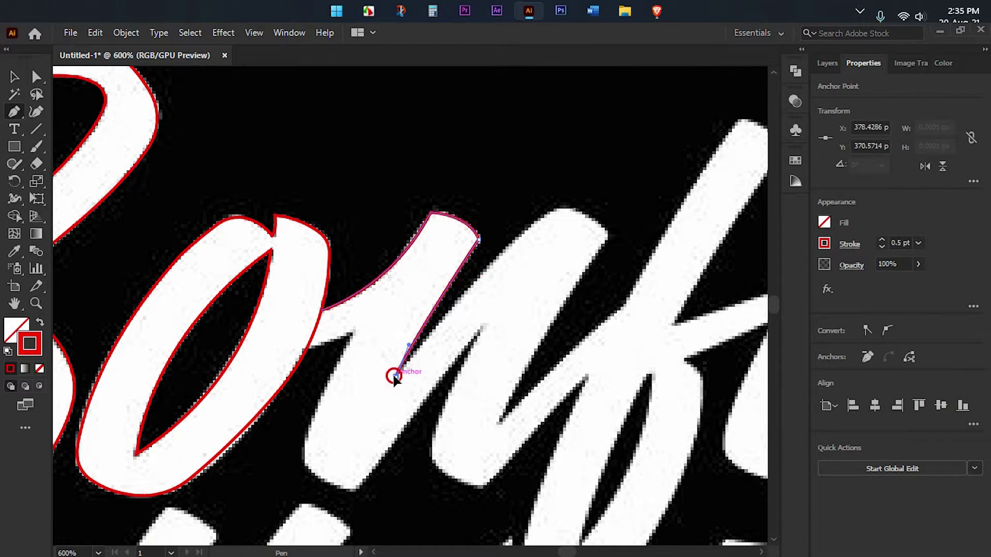
left_click(394, 378)
left_click_drag(569, 206, 451, 273)
left_click(489, 299)
left_click_drag(380, 489, 408, 312)
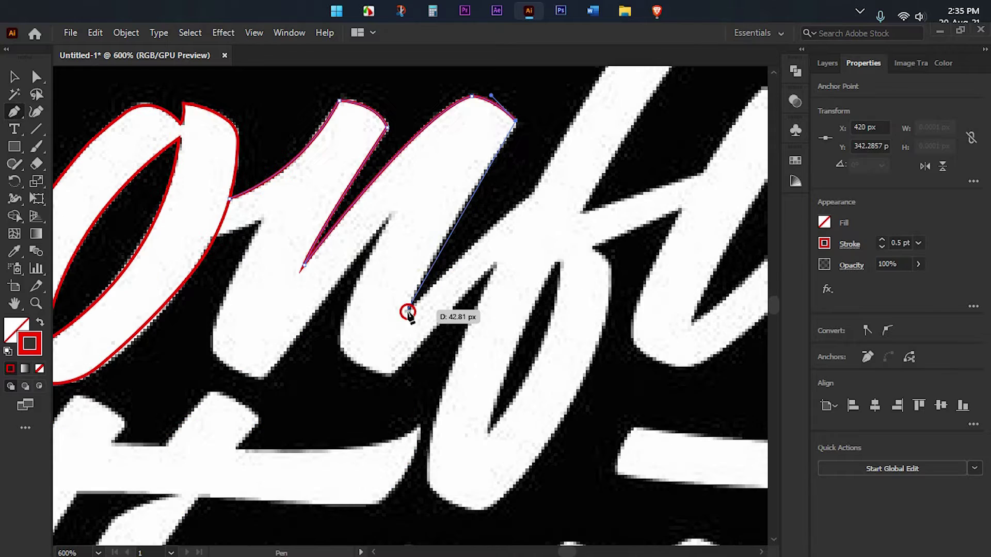
left_click(408, 310)
Trace the rest of the n along its lower edge and close its outline
left_click_drag(552, 179, 453, 235)
left_click(402, 327)
left_click_drag(361, 206, 460, 337)
left_click(443, 327)
mouse_move(361, 258)
left_mouse_down()
mouse_move(469, 251)
mouse_move(418, 341)
left_mouse_up()
left_click(407, 344)
left_click_drag(353, 307, 352, 281)
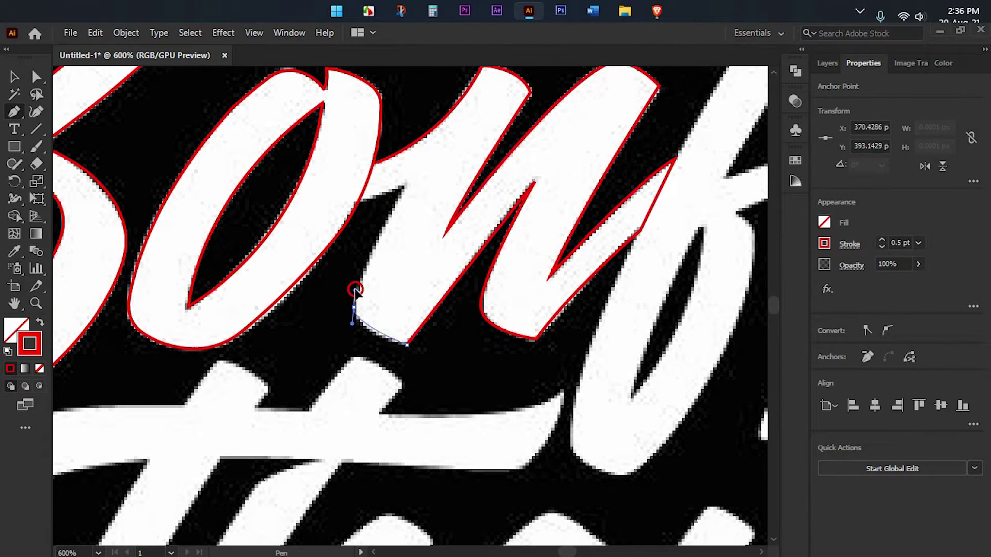
left_click(357, 204)
Inspect and select anchors on the o and n outlines with Direct Selection
key("a")
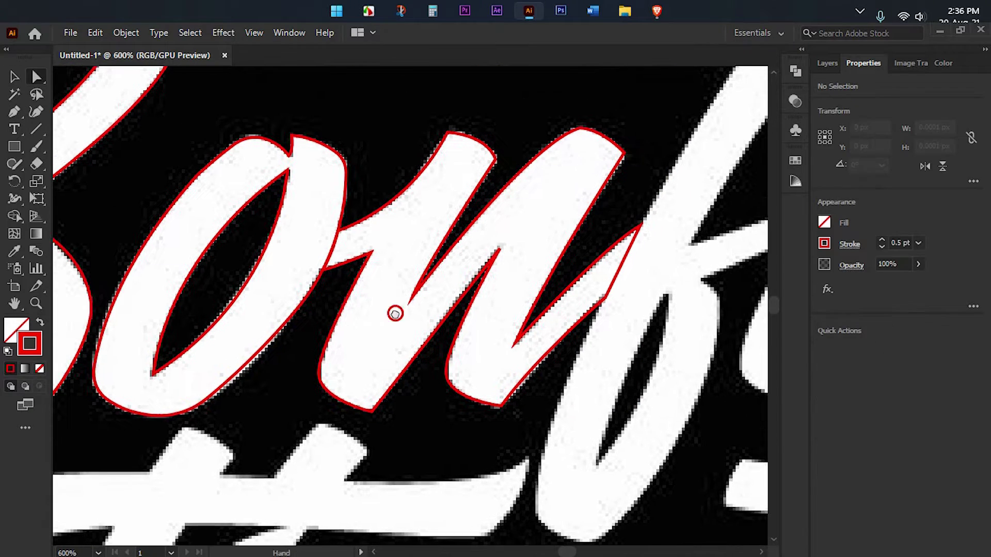
left_click(222, 403)
left_click(263, 417)
left_click(392, 408)
left_click(524, 409)
scroll(524, 409, "up", 3)
left_click(475, 246)
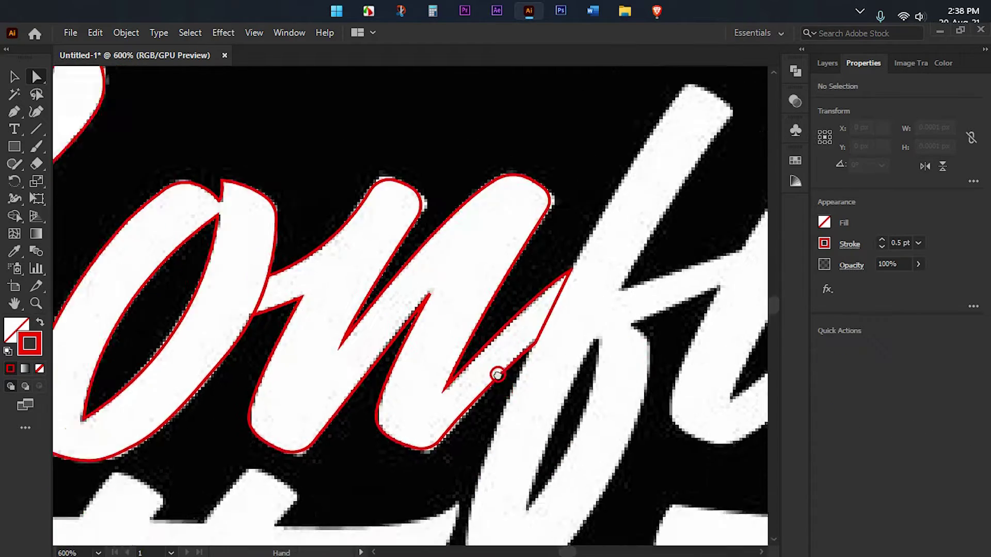
Trace the f's outline from the n's end anchor and close it
key("ctrl+minus")
key("p")
left_click(289, 353)
left_click_drag(370, 229, 399, 200)
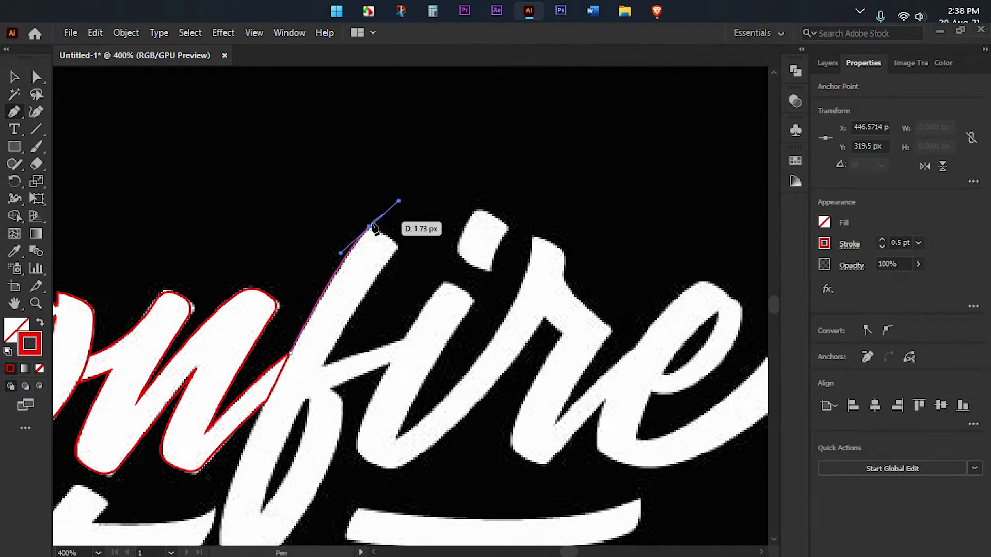
scroll(402, 262, "down", 3)
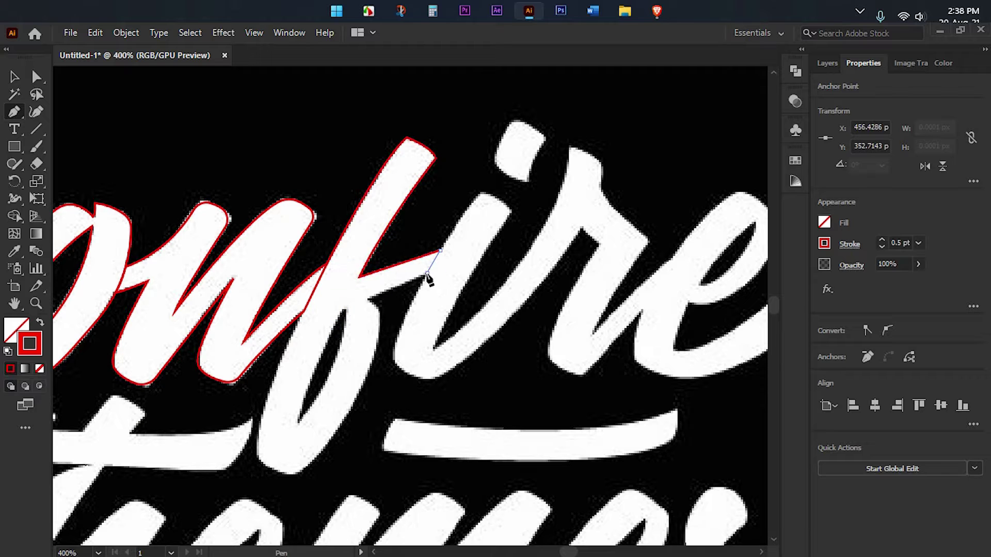
left_click_drag(365, 355, 408, 285)
left_click_drag(422, 261, 418, 286)
scroll(407, 310, "down", 2)
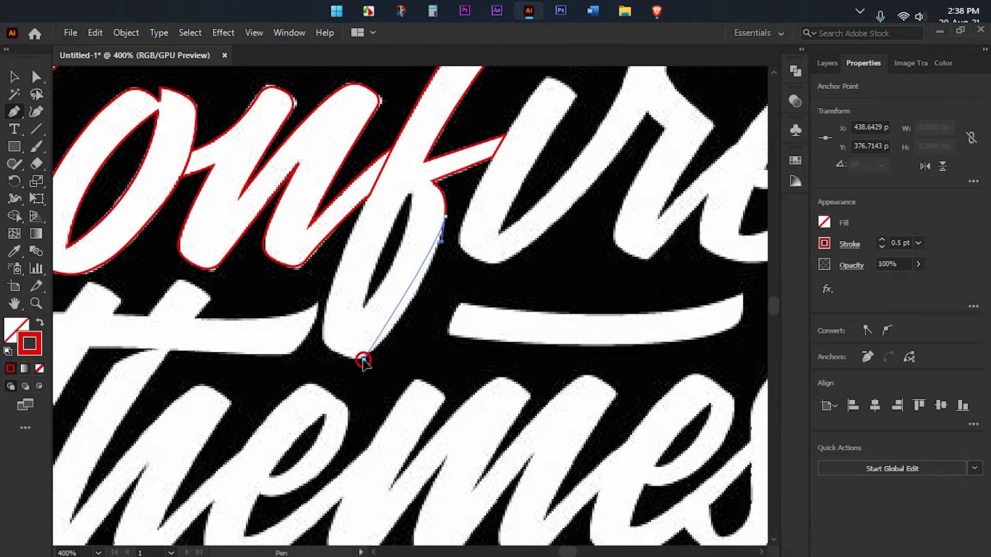
left_click(309, 397)
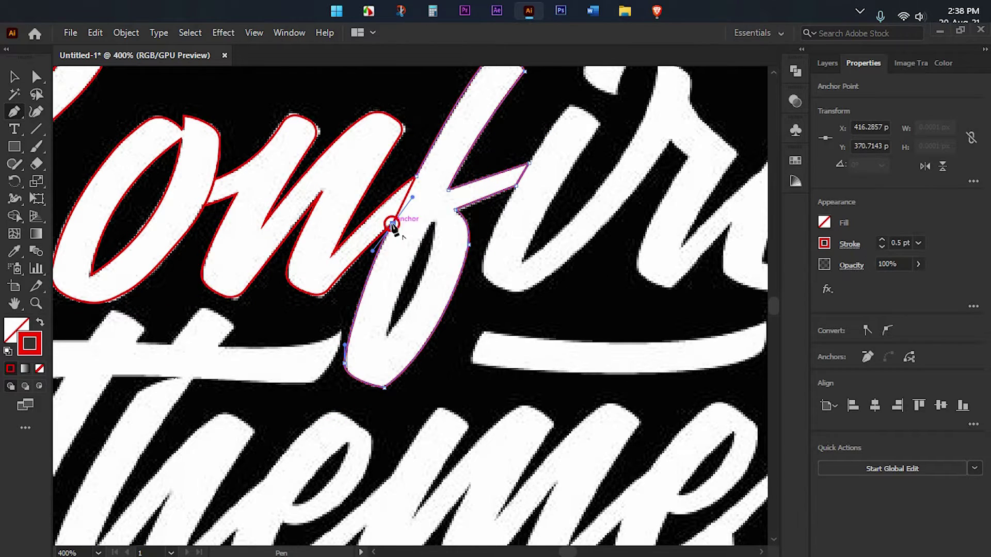
Select the f outline and its top anchor for adjustment
scroll(435, 210, "down", 2)
key("a")
left_click(354, 443)
scroll(320, 408, "up", 2)
left_click(459, 216)
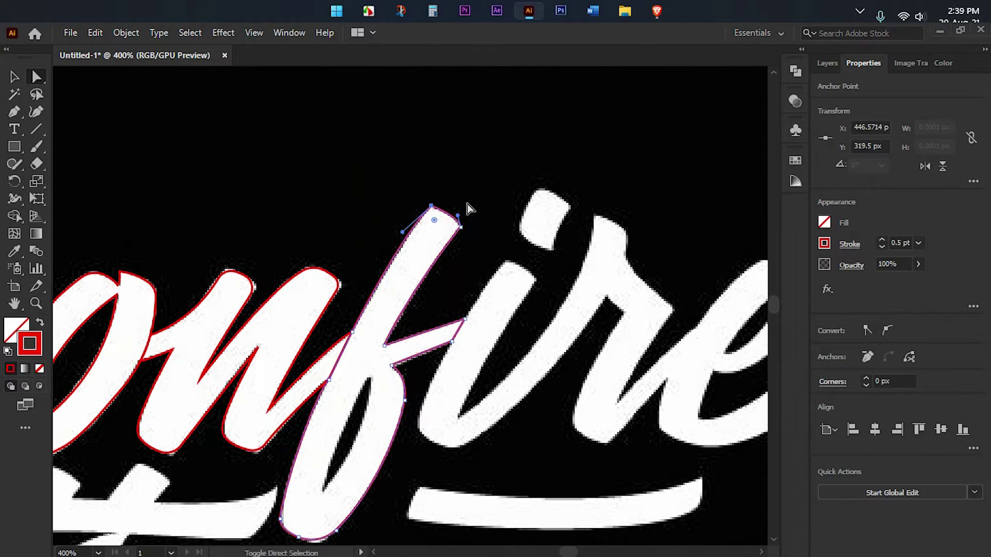
Draw a closed path inside the f's lower loop and deselect it
key("p")
left_click(370, 378)
scroll(421, 376, "down", 2)
scroll(421, 377, "left", 2)
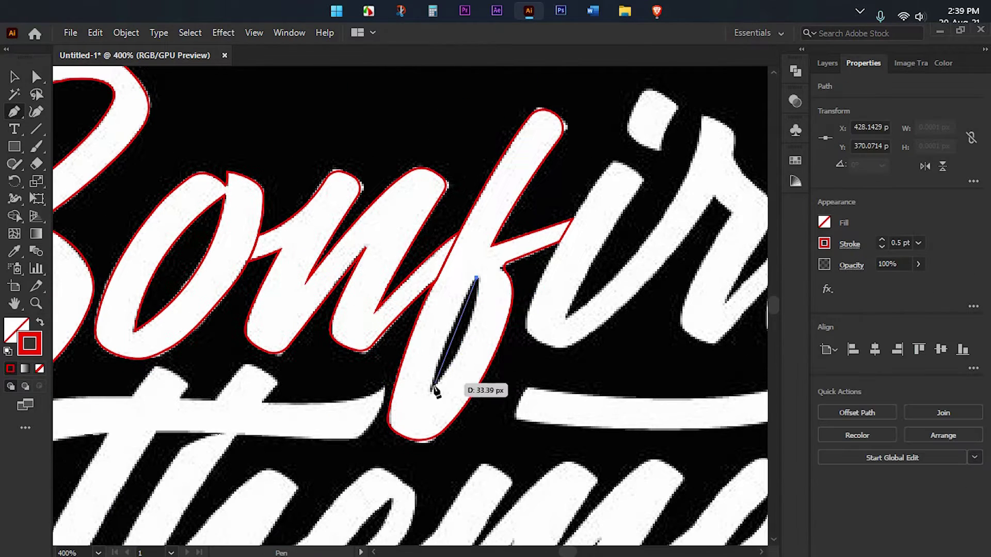
left_click(379, 455)
key("v")
left_click(473, 366)
Outline the i stem from the f crossbar end and close the path
scroll(472, 312, "down", 2)
scroll(471, 320, "up", 2)
key("p")
left_click(406, 330)
left_click_drag(447, 272, 457, 266)
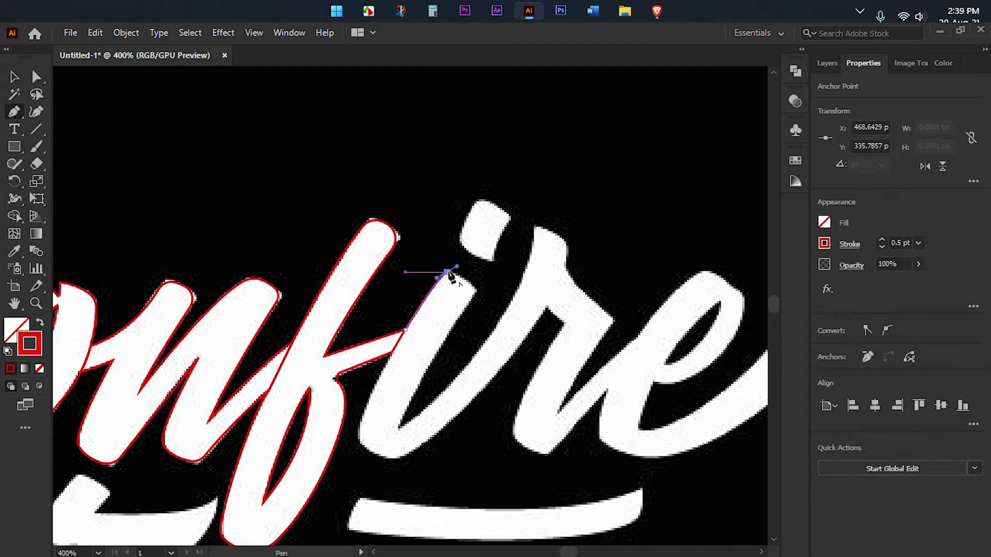
scroll(476, 306, "down", 2)
left_click(432, 332)
scroll(443, 383, "up", 2)
Start the r outline along its left edge, stroke and shoulder
left_click(481, 370)
left_click_drag(495, 250, 523, 274)
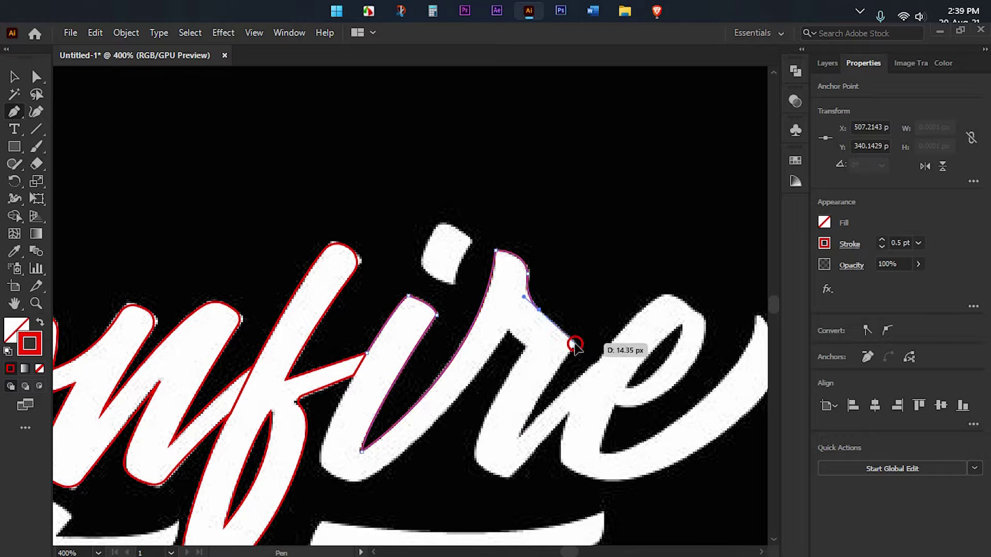
left_click(574, 345)
scroll(558, 335, "down", 3)
left_click_drag(596, 301, 581, 344)
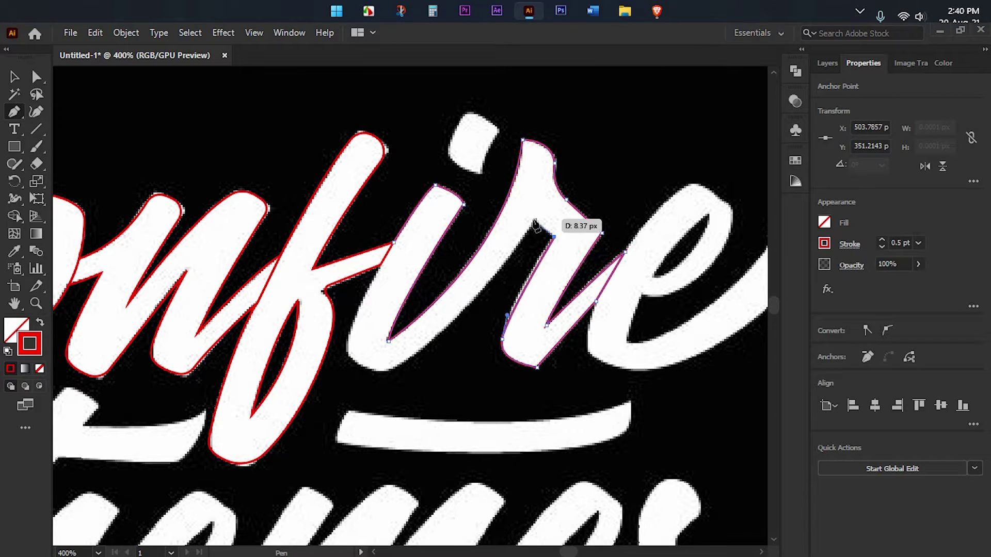
left_click(534, 223)
Close the r outline around its bottom and select the i's bottom anchor
scroll(465, 310, "down", 2)
scroll(464, 310, "left", 2)
left_click_drag(447, 326, 362, 369)
left_click_drag(405, 294, 437, 219)
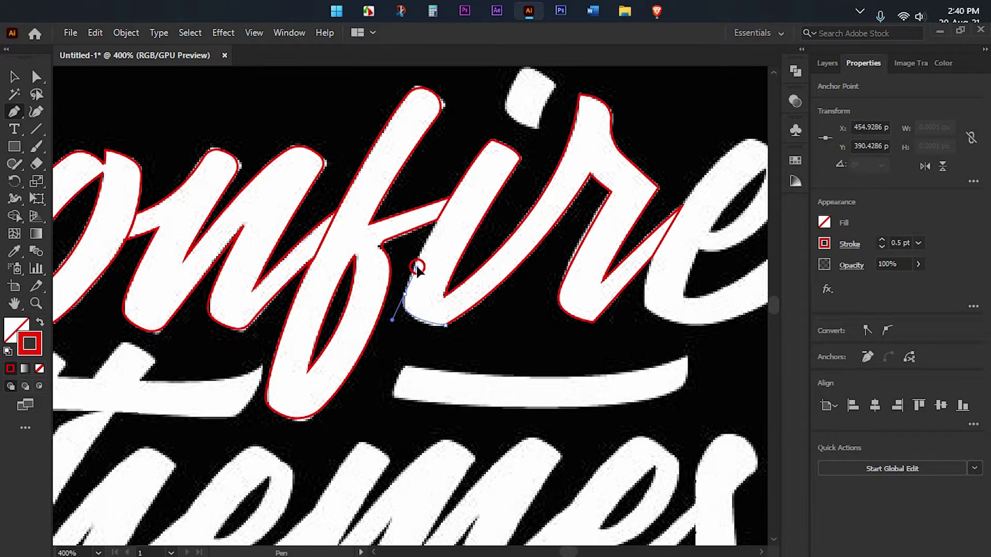
left_click(452, 198)
key("a")
left_click(359, 387)
scroll(504, 287, "up", 3)
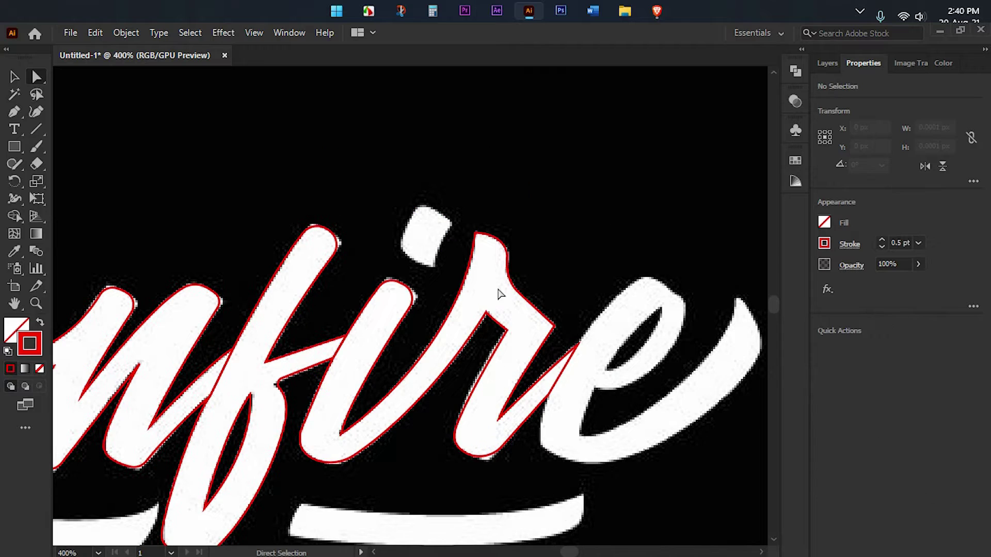
Round the r's shoulder corner slightly with its live-corner widget
left_click(550, 324)
left_click_drag(540, 326, 536, 332)
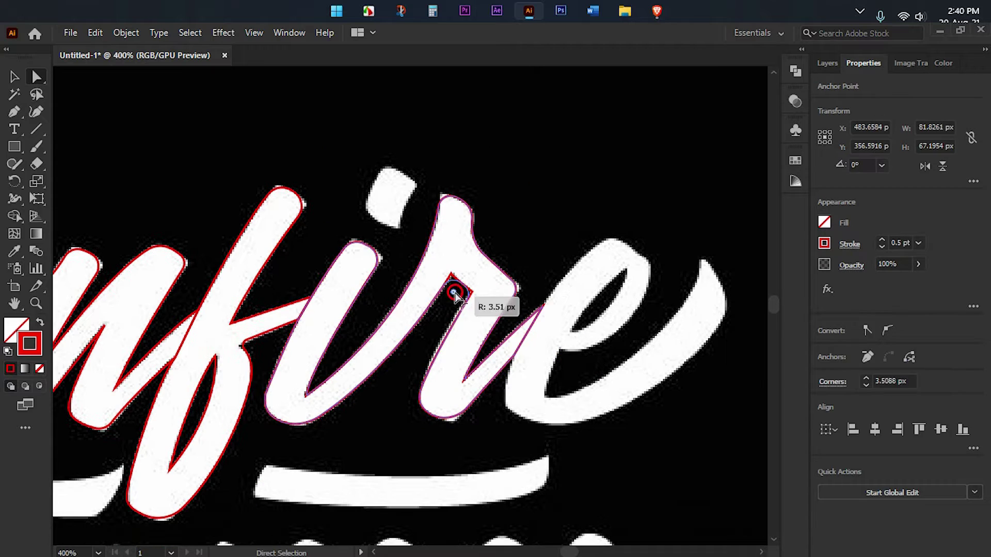
mouse_move(454, 309)
left_mouse_down()
mouse_move(523, 273)
mouse_move(502, 275)
mouse_move(492, 253)
left_mouse_up()
Trace the i's dot as its own red outline with rounded corners
key("p")
left_click(504, 275)
left_click(522, 235)
key("a")
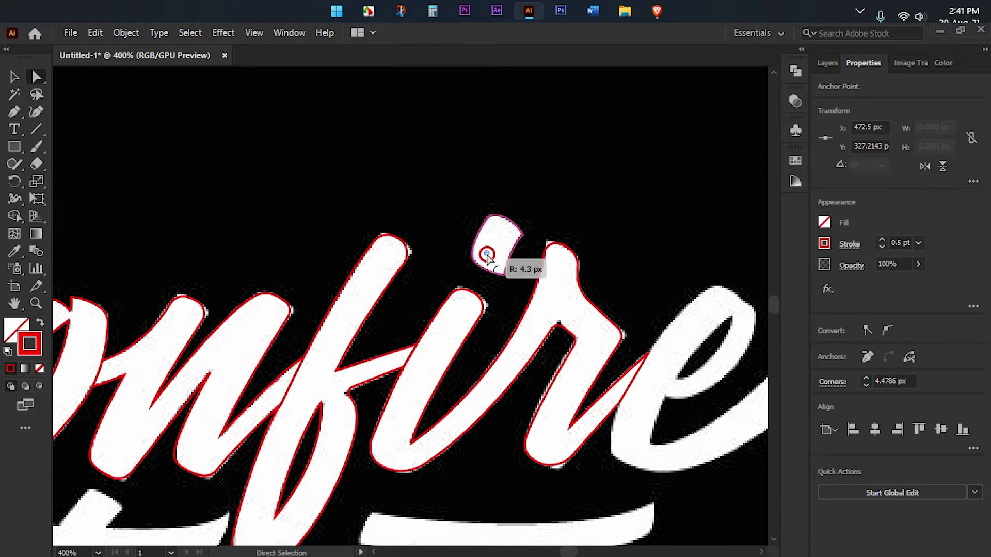
scroll(532, 230, "right", 5)
scroll(464, 274, "right", 4)
key("p")
left_click(367, 334)
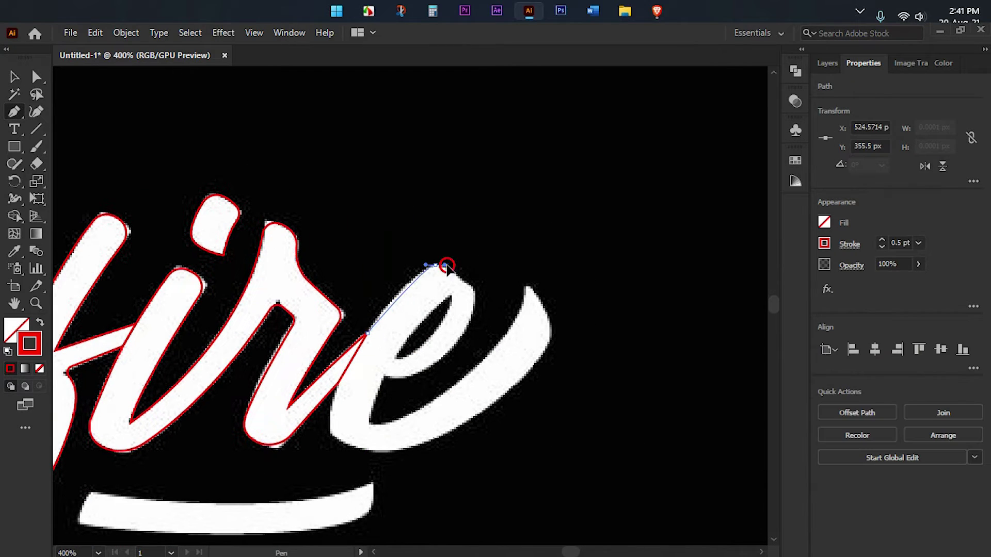
Finish the e's red outline along its lower stroke and tip, closing it at its start
left_click(435, 266)
scroll(435, 266, "up", 2)
left_click(546, 183)
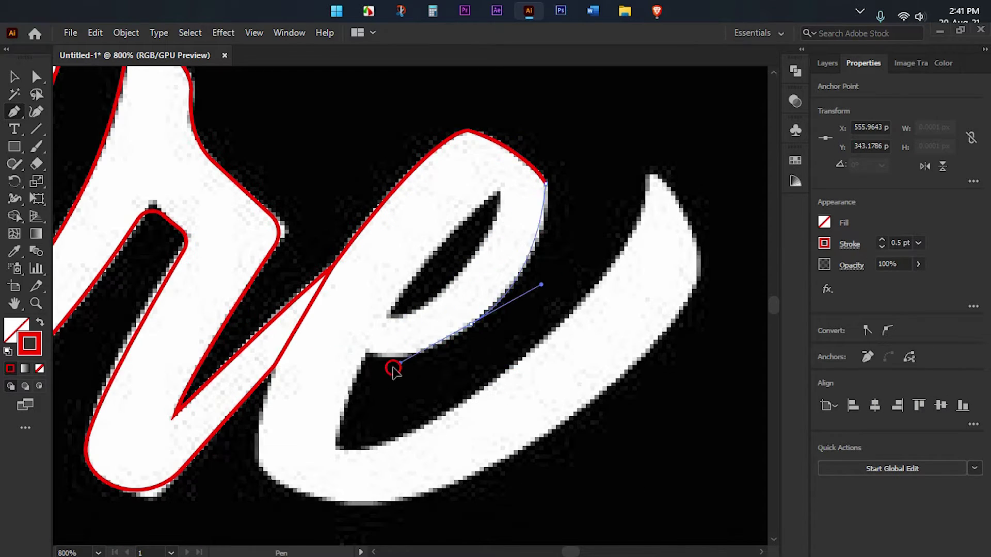
scroll(444, 439, "down", 2)
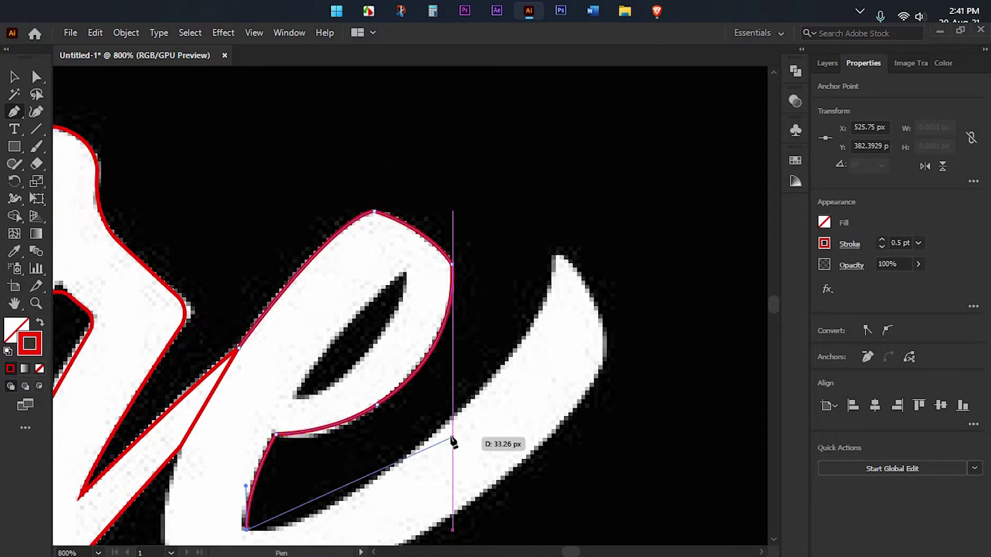
left_click_drag(478, 294, 532, 120)
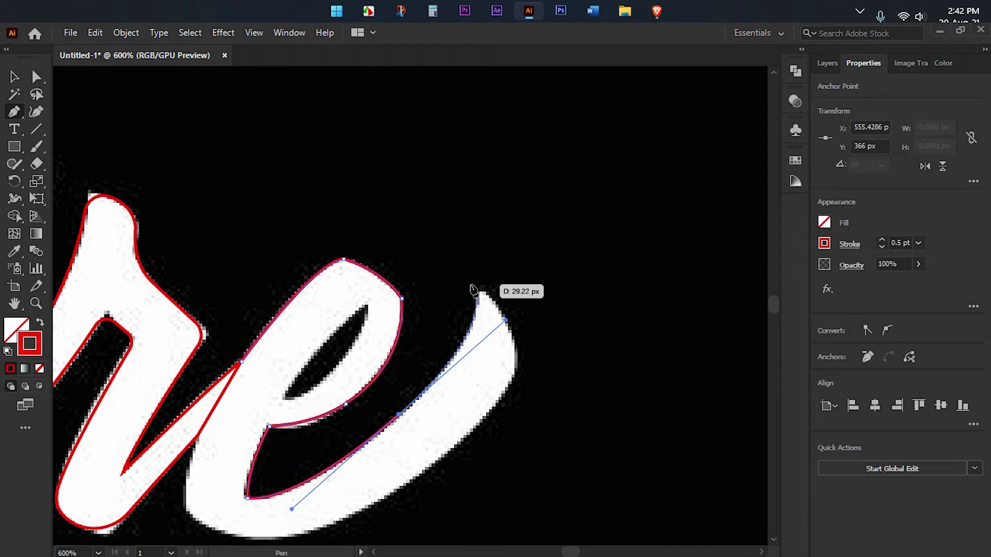
left_click_drag(475, 285, 551, 287)
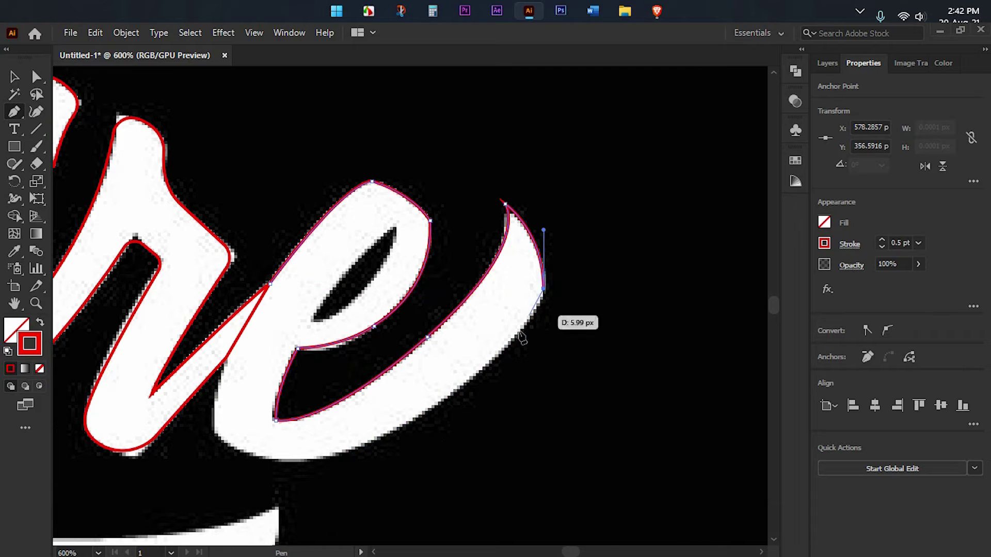
left_click(375, 443)
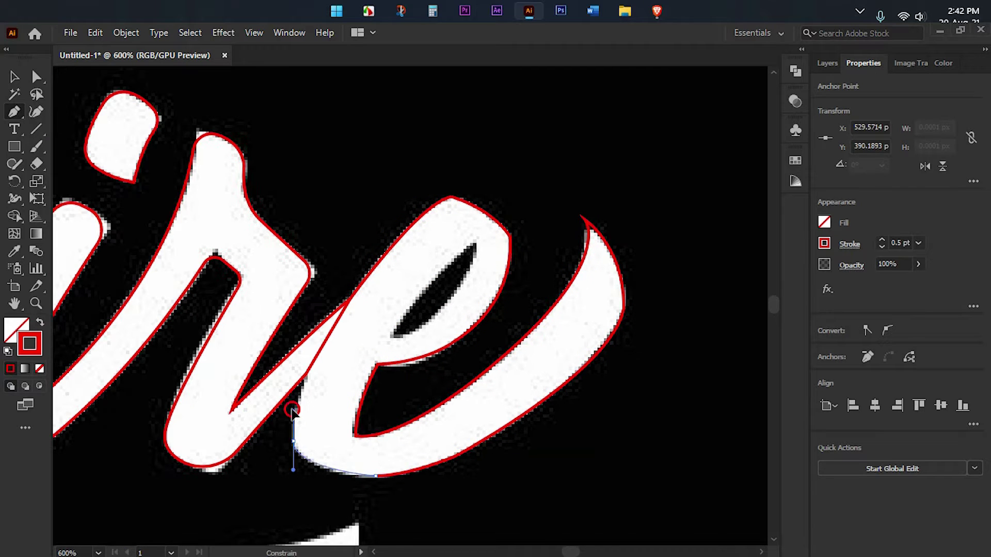
Check the closed e outline's anchors with the Direct Selection tool
key("a")
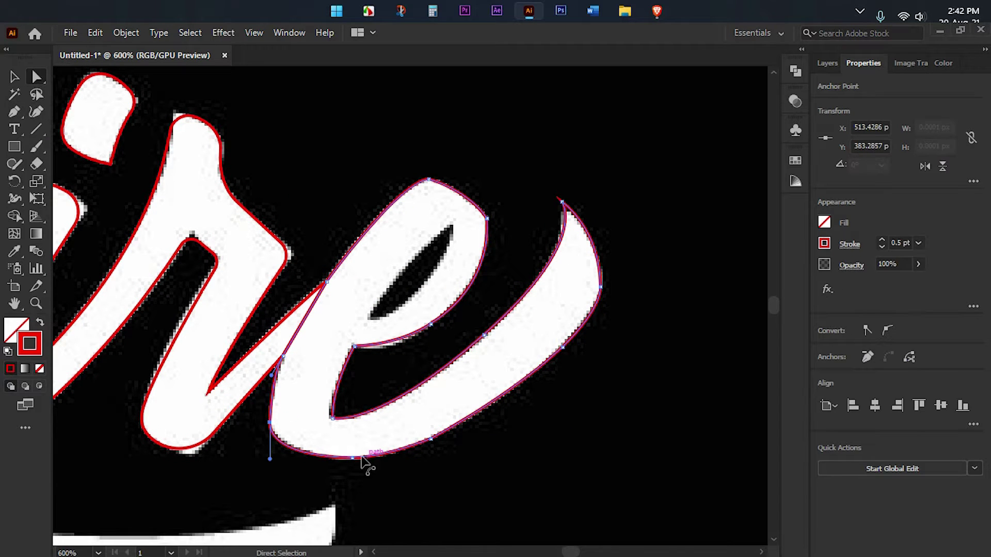
left_click(366, 460)
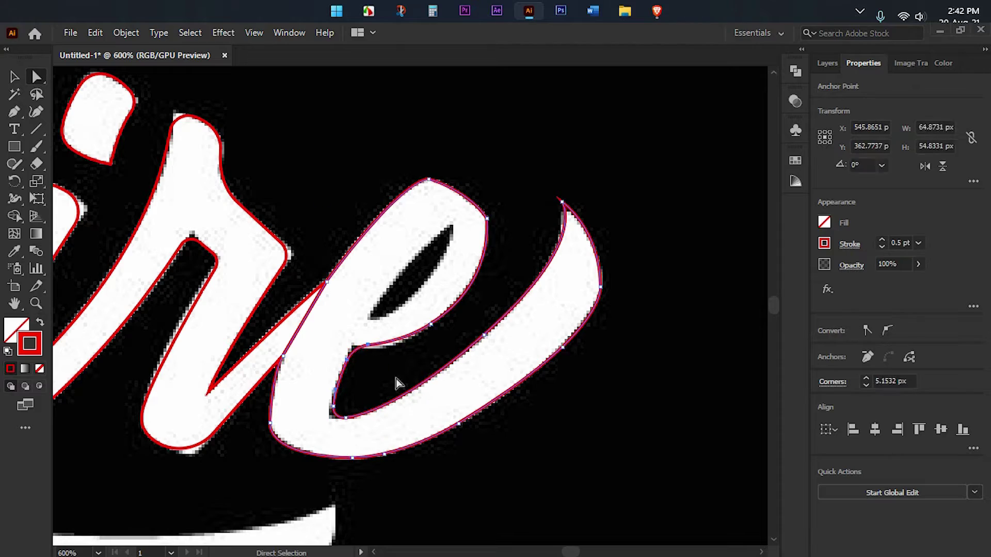
mouse_move(434, 334)
left_mouse_down()
mouse_move(373, 310)
mouse_move(396, 328)
left_mouse_up()
key("ctrl+minus")
key("ctrl+minus")
key("ctrl+minus")
key("ctrl+plus")
Start a Pen outline at the T crossbar's left tip and run it along the underside
key("p")
left_click(250, 360)
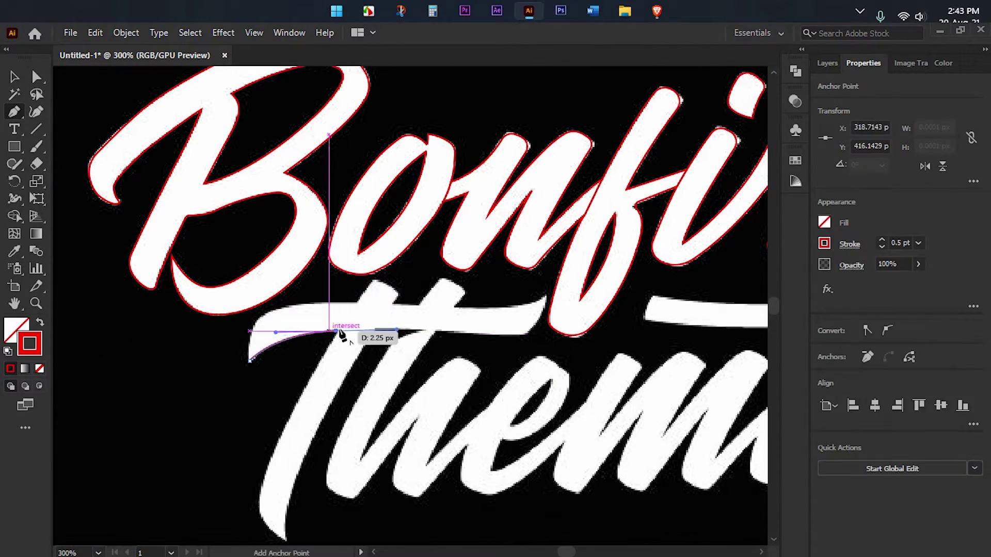
scroll(340, 334, "down", 3)
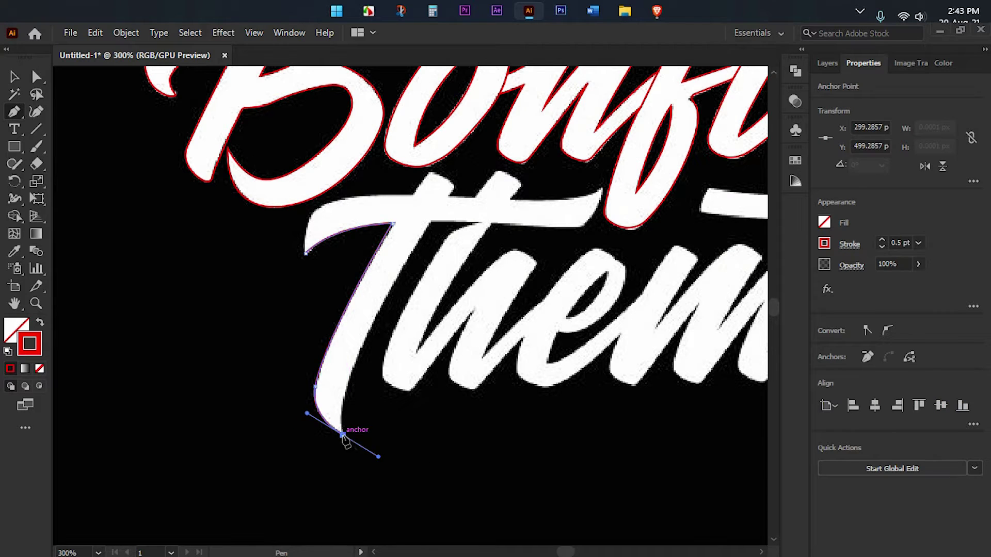
scroll(362, 402, "up", 3)
scroll(330, 434, "right", 2)
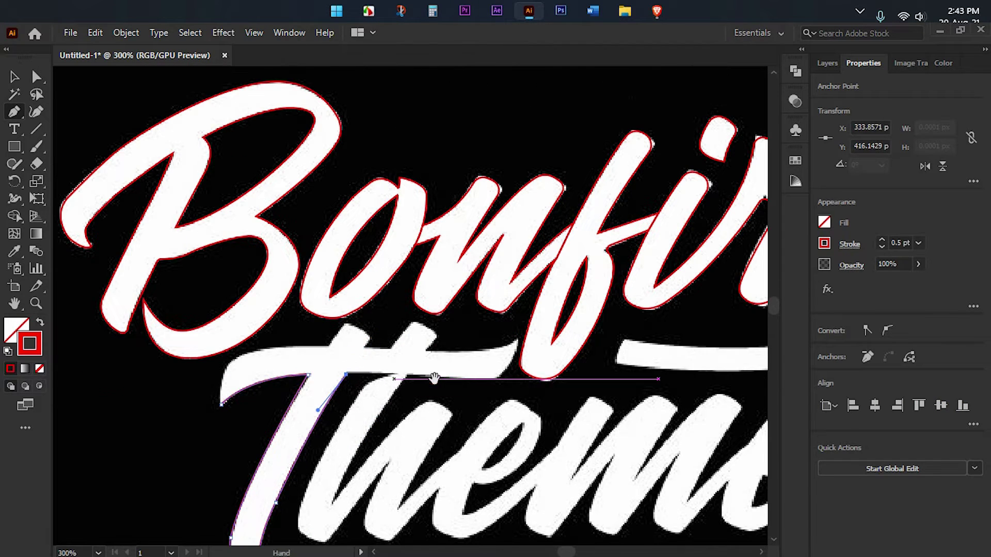
left_click_drag(435, 378, 361, 405)
scroll(362, 408, "up", 3)
left_click(438, 352)
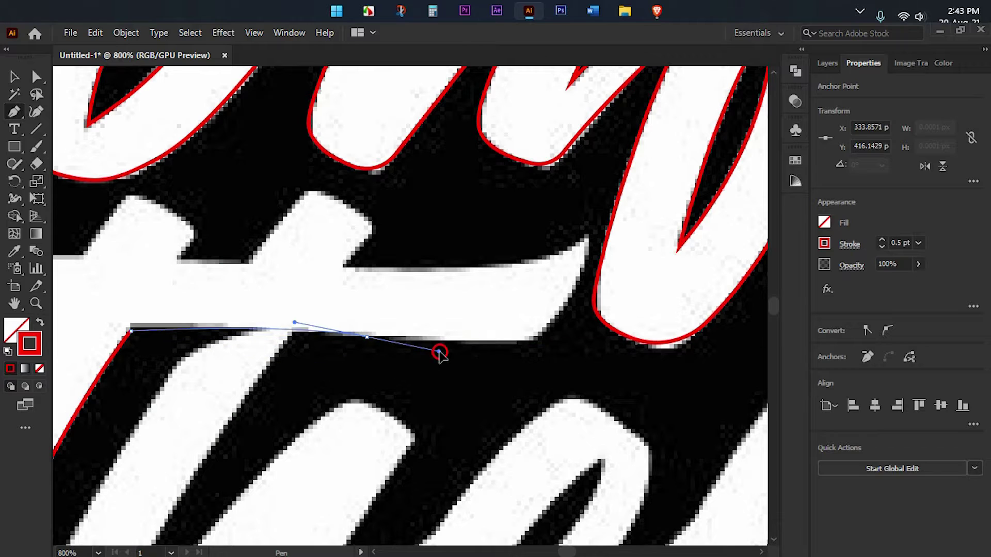
Curve the outline around the crossbar's right end and top bump, then close it at the left tip
left_click(537, 338)
scroll(511, 336, "up", 2)
scroll(511, 335, "right", 2)
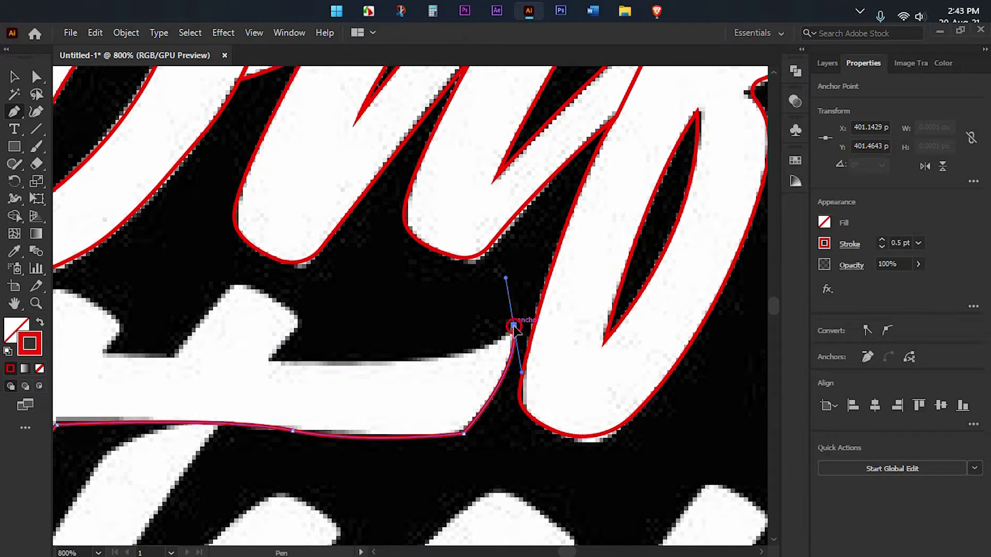
scroll(514, 327, "left", 5)
scroll(442, 358, "left", 3)
scroll(449, 389, "up", 1)
left_click_drag(398, 373, 416, 356)
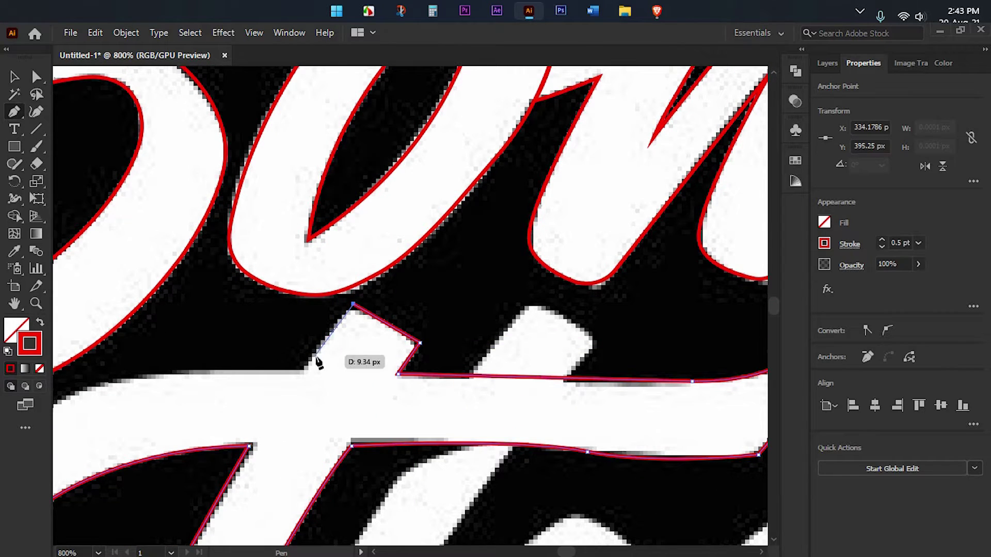
left_click(304, 370)
scroll(301, 380, "down", 2)
scroll(301, 381, "left", 5)
left_click_drag(289, 324, 229, 368)
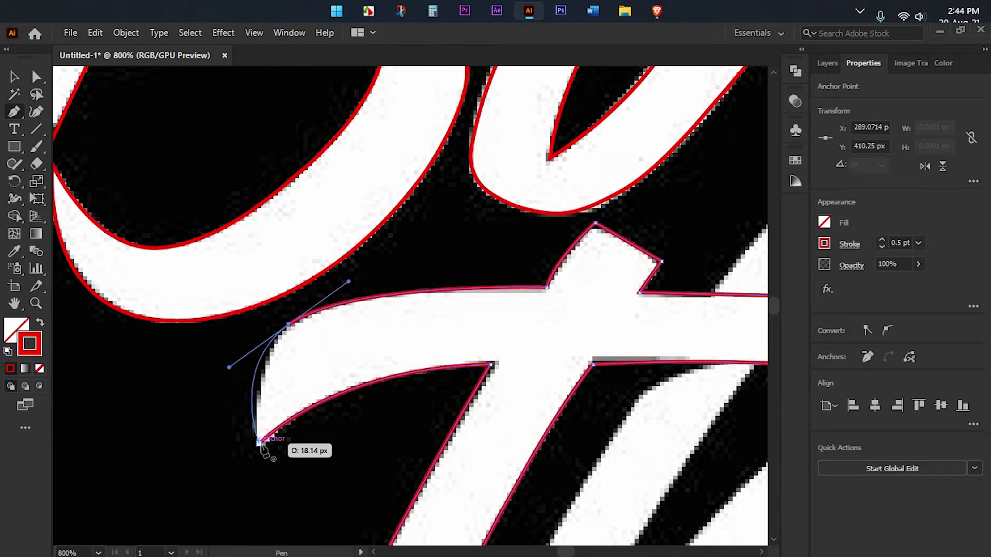
left_click(259, 443)
Inspect the crossbar outline's anchors, including the bump corner, with Direct Selection
scroll(321, 310, "right", 5)
key("a")
left_click(445, 277)
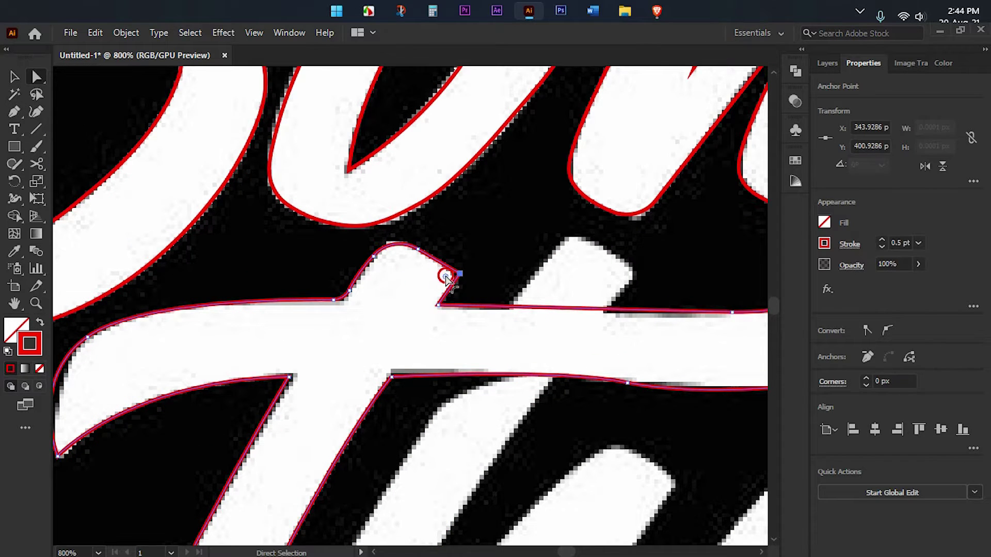
scroll(445, 279, "down", 2)
left_click(387, 288)
scroll(279, 281, "right", 5)
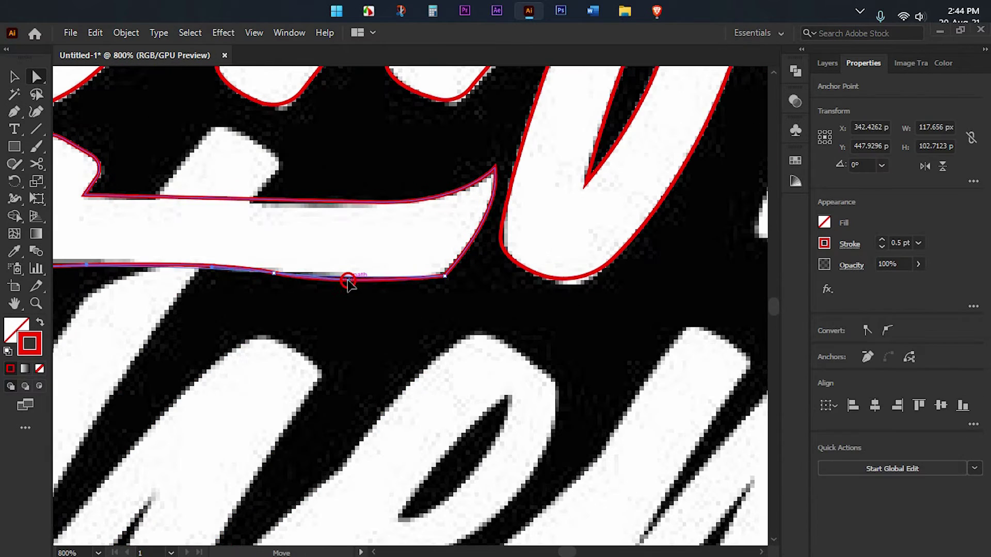
left_click(449, 280)
left_click(377, 283)
scroll(593, 350, "down", 2)
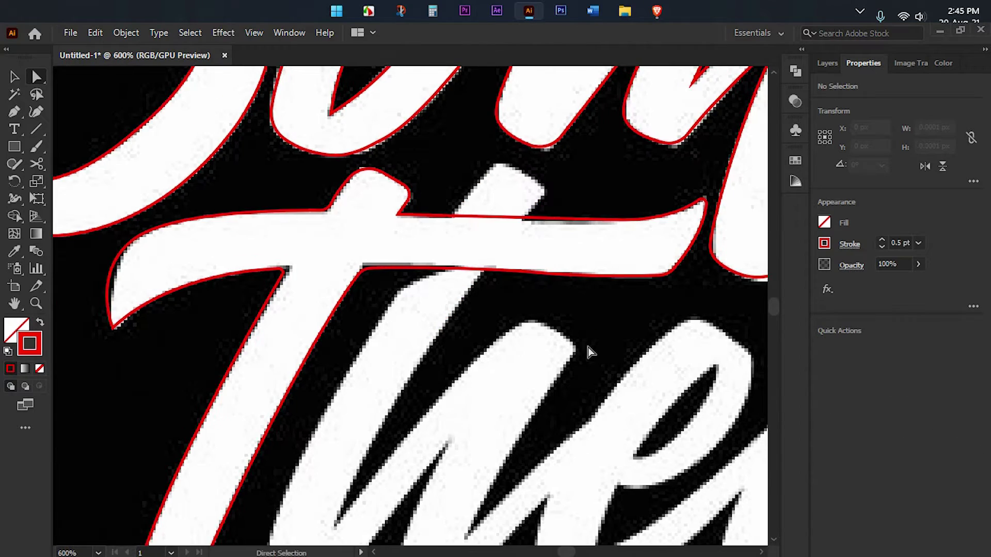
scroll(593, 350, "down", 2)
scroll(427, 376, "up", 2)
Draw and close a small two-anchor Pen path on the T, then clear the selection
key("p")
left_click(327, 272)
left_click(373, 210)
left_click(328, 272)
key("a")
left_click(398, 259)
Pen-trace an open outline from the h's top down its stroke and over its arch
scroll(430, 308, "down", 3)
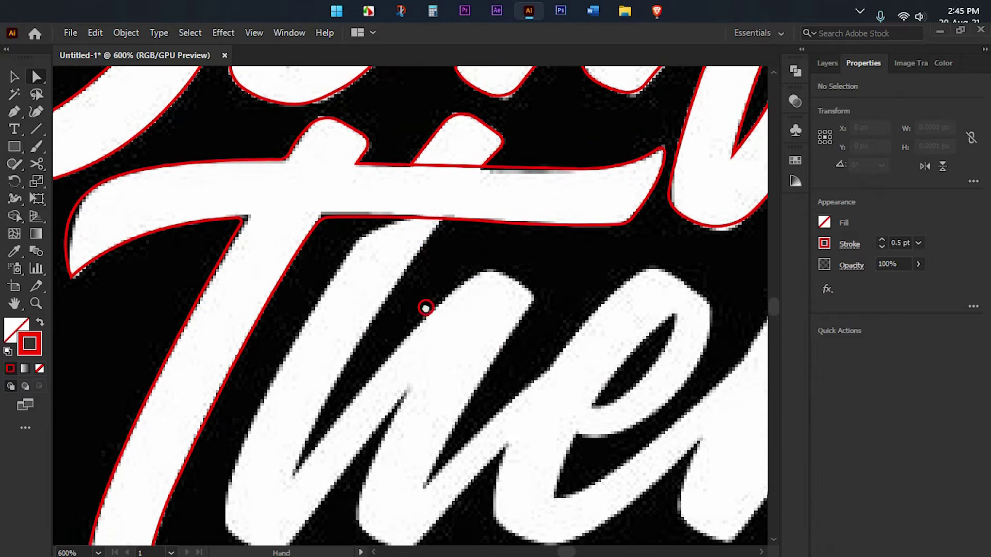
scroll(430, 308, "down", 2)
key("p")
left_click(338, 254)
left_click(237, 425)
left_click_drag(332, 371, 367, 373)
left_click_drag(399, 292, 428, 279)
left_click_drag(401, 391, 436, 292)
left_click_drag(396, 334, 404, 343)
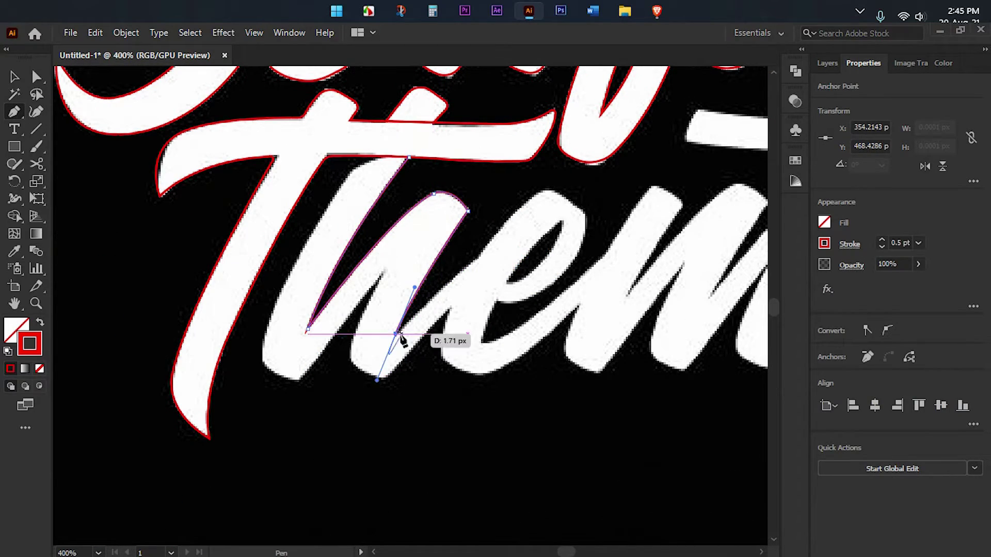
left_click_drag(478, 257, 441, 339)
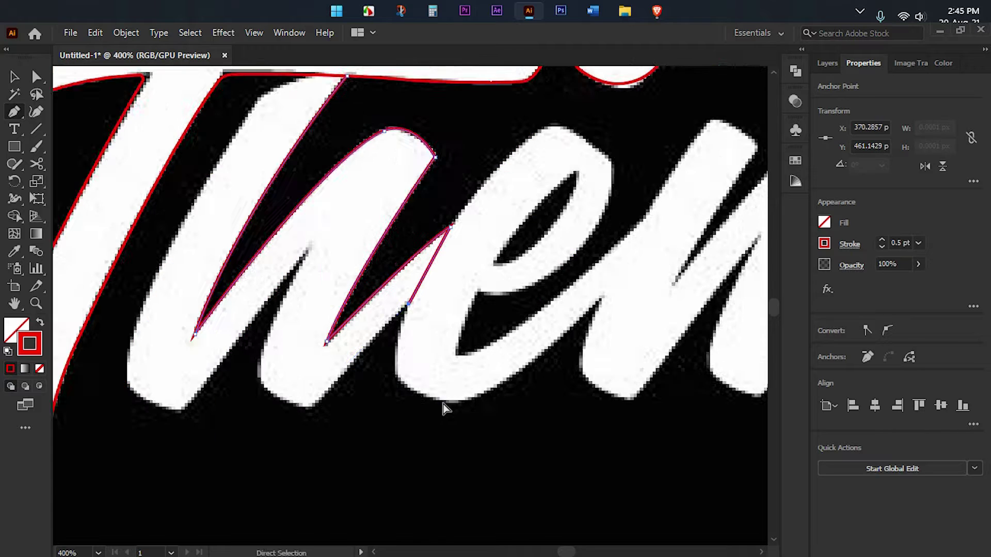
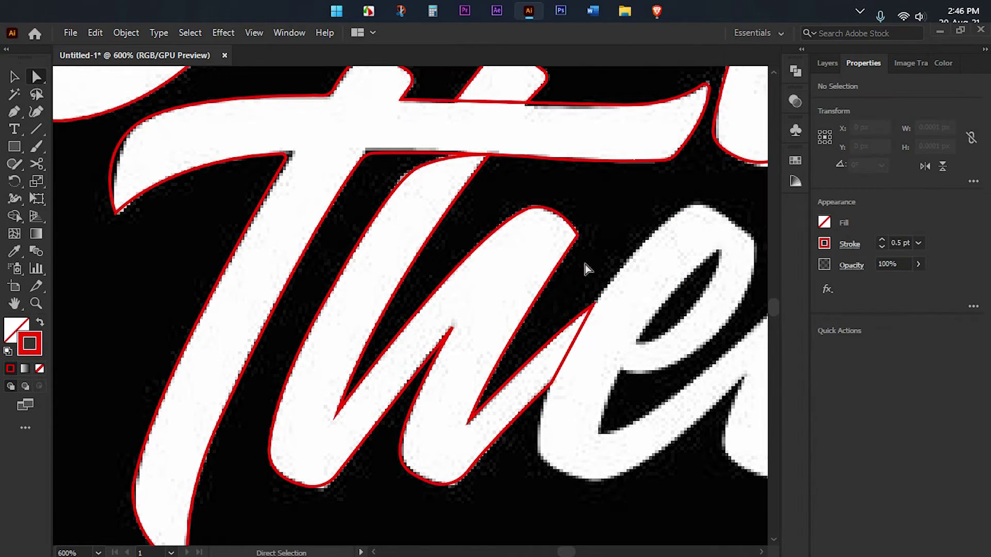
scroll(553, 239, "down", 3)
Trace the outer outline of the lowercase e as a closed pen path
key("p")
key("ctrl+equal")
left_click(378, 453)
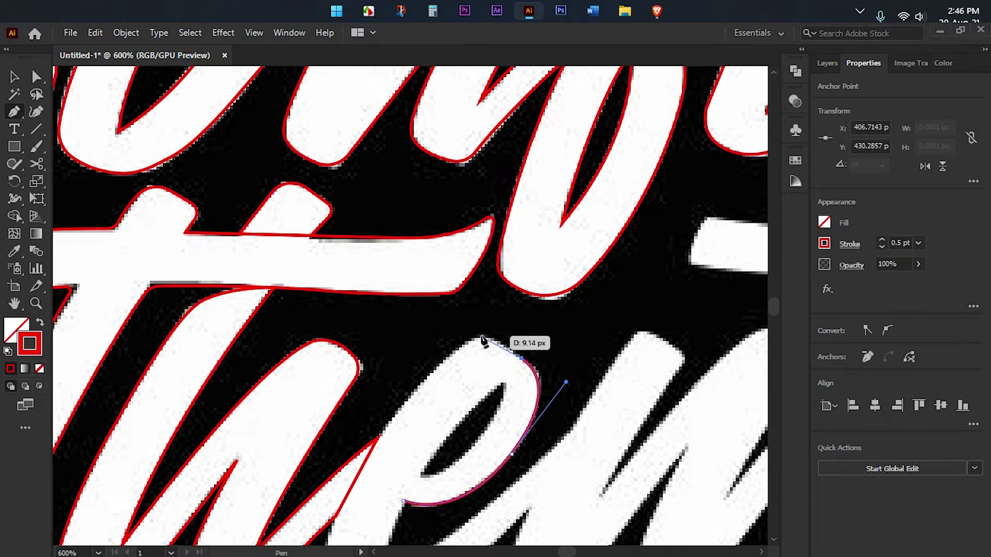
left_click(482, 343)
scroll(482, 343, "down", 5)
mouse_move(418, 270)
left_mouse_down()
mouse_move(373, 345)
mouse_move(470, 358)
left_mouse_up()
scroll(374, 343, "down", 3)
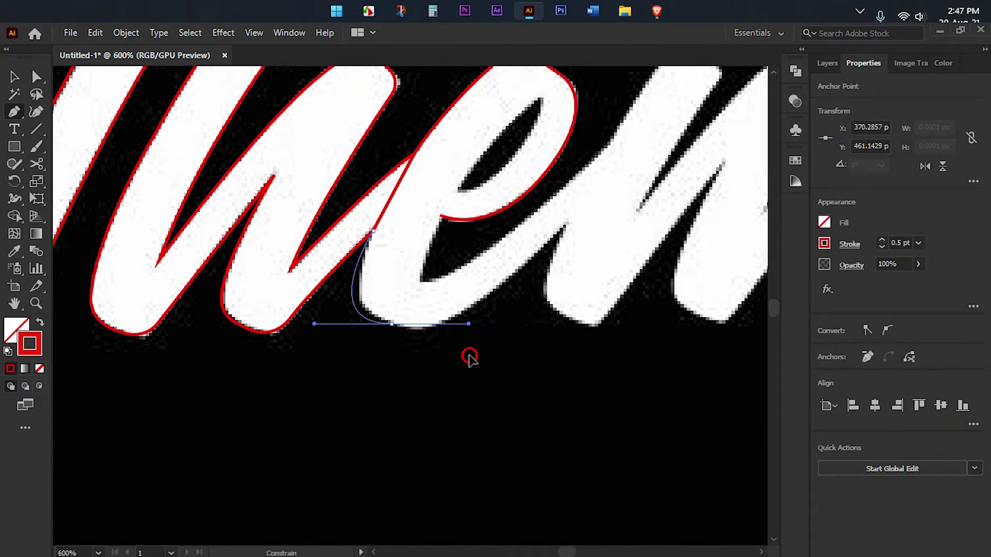
left_click_drag(534, 256, 426, 325)
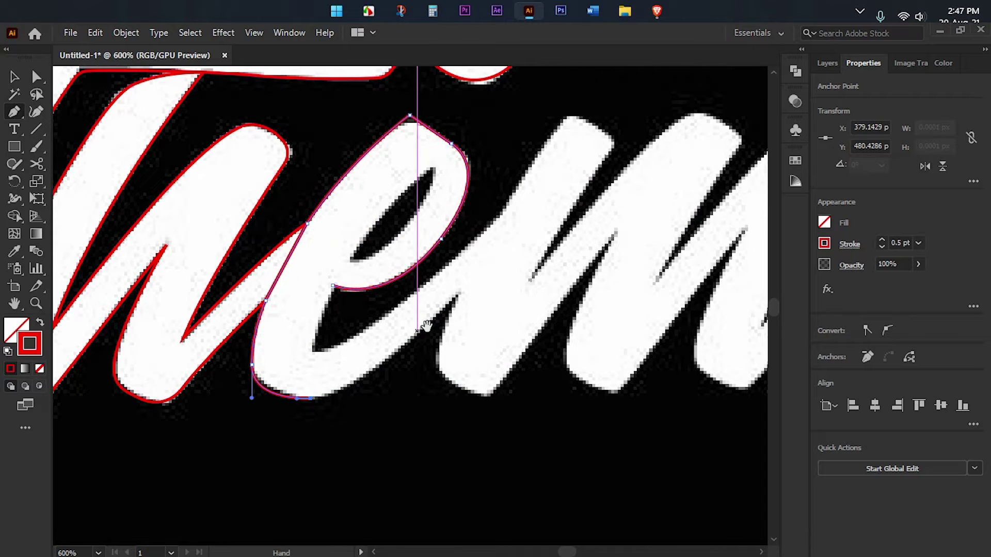
left_click(504, 214)
scroll(505, 216, "left", 2)
left_click_drag(372, 357, 420, 357)
left_click(413, 261)
key("a")
Trace the e's inner counter as a separate closed curved path
left_click_drag(482, 238, 418, 277)
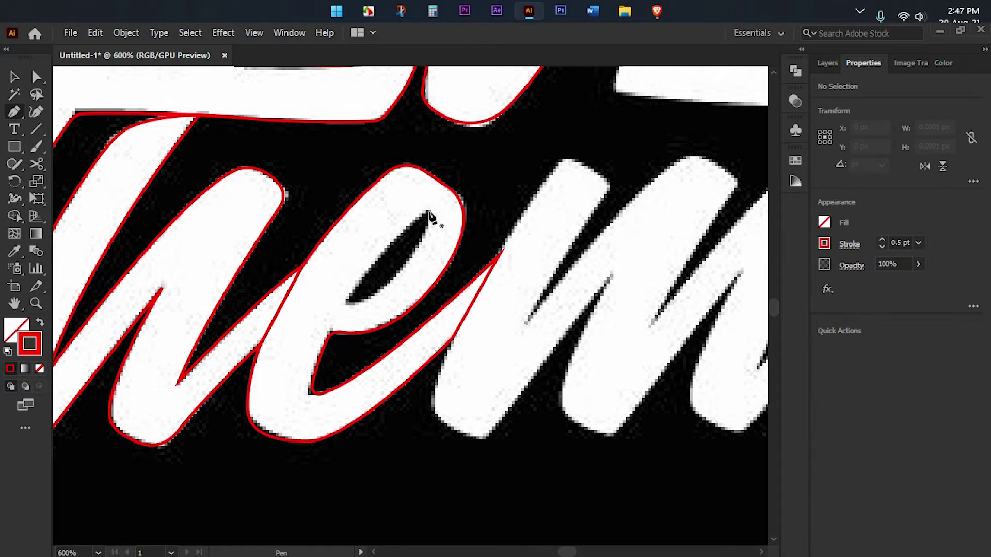
left_click(428, 213)
left_click_drag(346, 304, 403, 276)
left_click(428, 217)
scroll(419, 282, "down", 3)
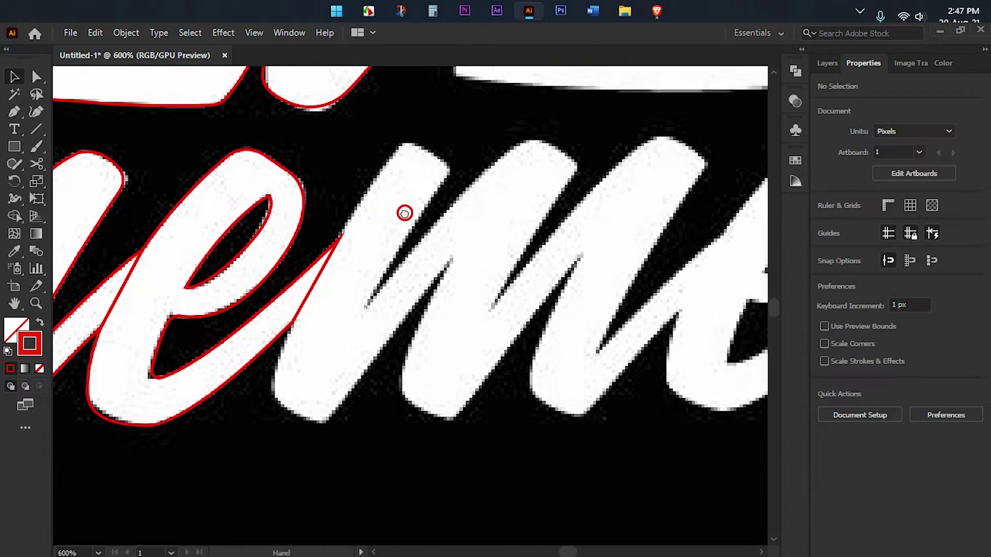
Begin the m outline, curving over the tops of its first two strokes
mouse_move(410, 304)
left_mouse_down()
mouse_move(381, 238)
mouse_move(418, 274)
left_mouse_up()
scroll(380, 238, "down", 2)
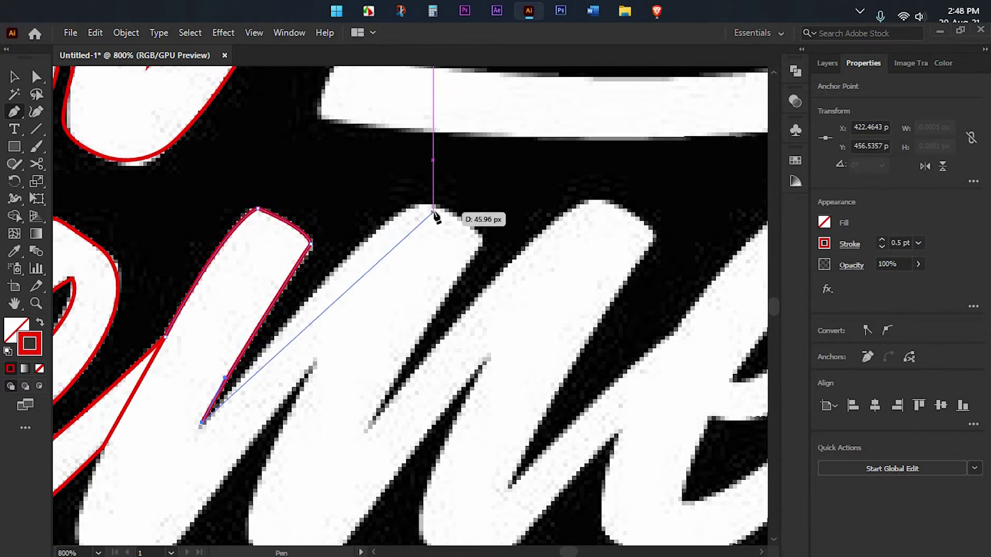
left_click_drag(429, 203, 490, 199)
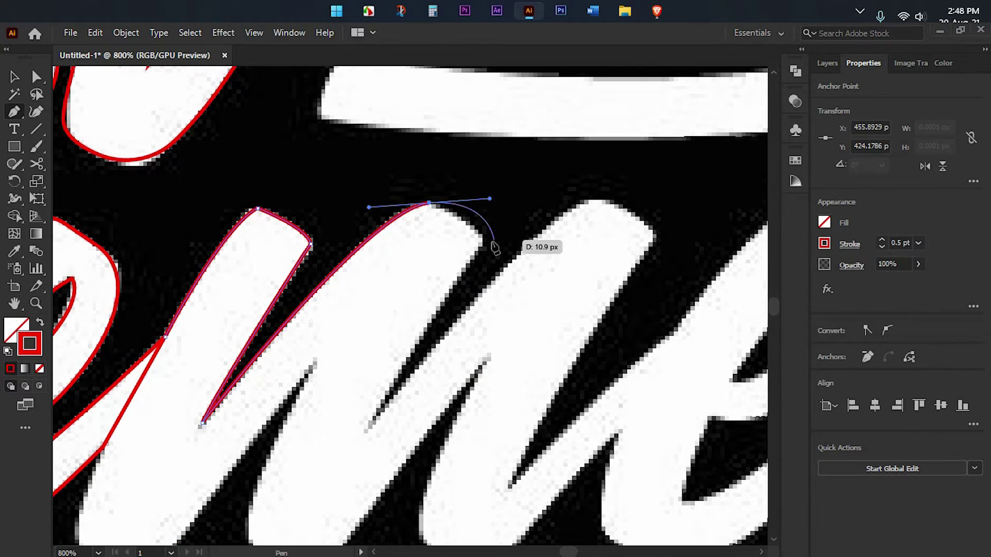
left_click(485, 242)
scroll(485, 247, "down", 3)
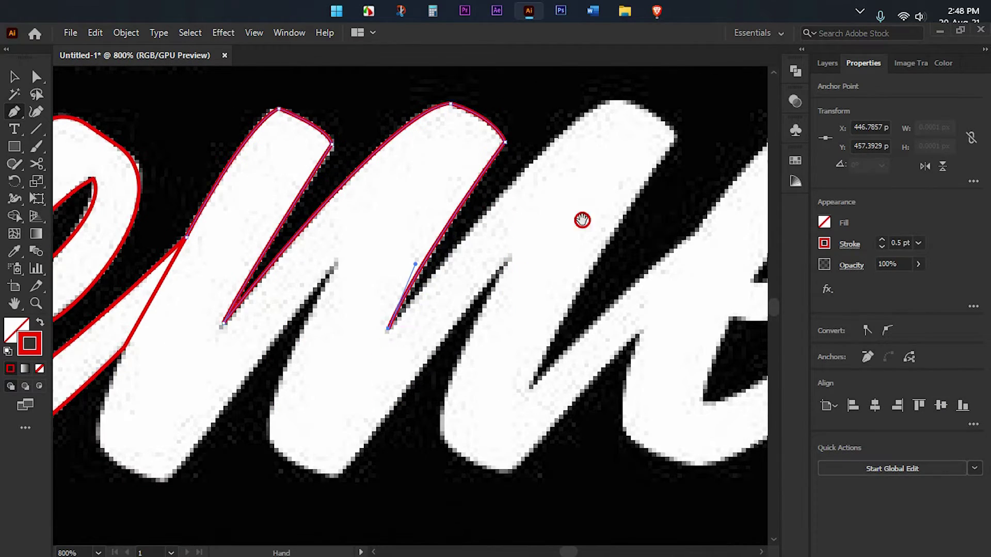
left_click_drag(590, 235, 403, 335)
left_click_drag(434, 203, 491, 206)
left_click(489, 241)
left_click_drag(349, 425, 319, 508)
left_click(349, 425)
Continue the m outline down the stroke, around its bottom, to the spike tip
mouse_move(515, 293)
left_mouse_down()
mouse_move(446, 298)
mouse_move(481, 264)
left_mouse_up()
left_click(391, 378)
scroll(447, 336, "down", 3)
left_click(458, 328)
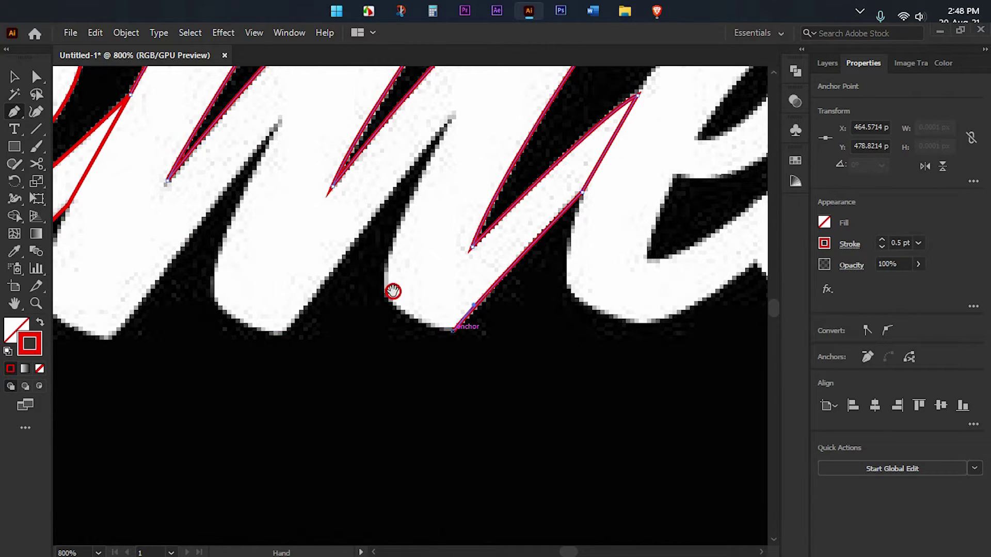
scroll(408, 309, "up", 1)
left_click_drag(419, 342, 423, 344)
left_click(483, 182)
scroll(421, 279, "down", 3)
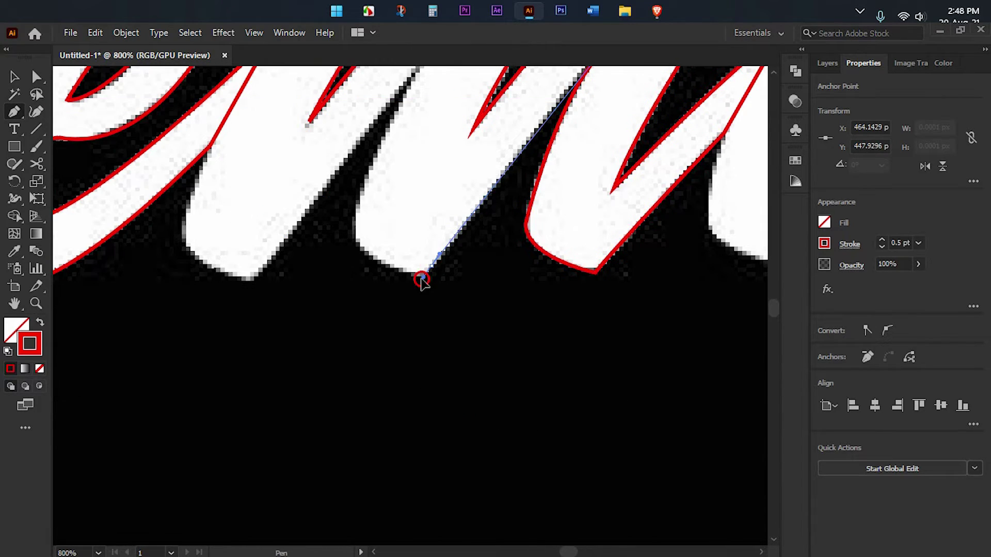
scroll(524, 155, "up", 2)
mouse_move(519, 159)
left_mouse_down()
mouse_move(471, 224)
mouse_move(409, 354)
left_mouse_up()
scroll(398, 355, "up", 2)
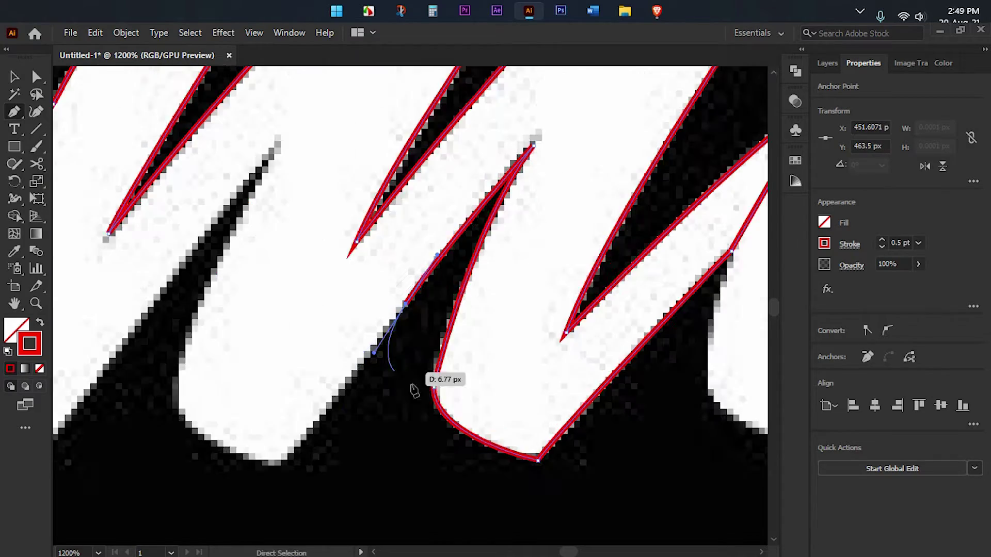
left_click_drag(398, 393, 378, 485)
Trace the m's last stroke and close the outline at its start point
left_click(457, 174)
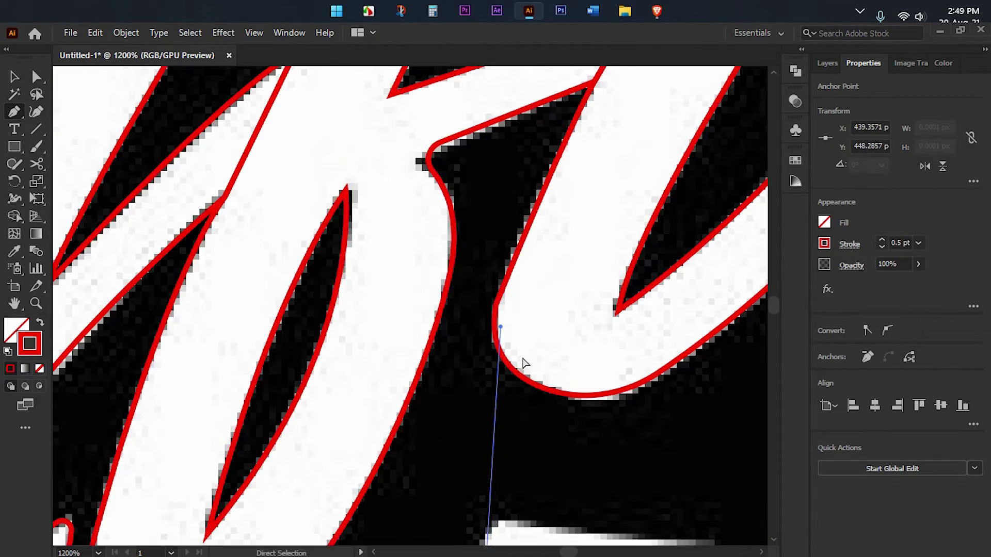
scroll(504, 274, "down", 2)
scroll(503, 274, "up", 1)
scroll(412, 272, "down", 3)
scroll(413, 272, "left", 3)
left_click_drag(341, 429, 354, 439)
left_click(270, 351)
Round corners of the m outline with Direct Selection, then deselect
key("a")
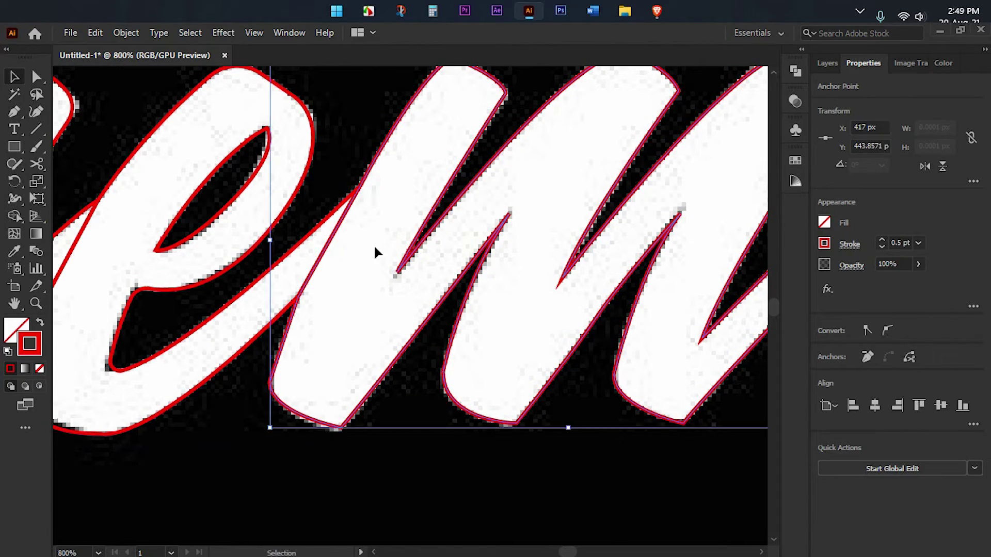
left_click_drag(345, 357, 347, 346)
left_click_drag(482, 319, 525, 368)
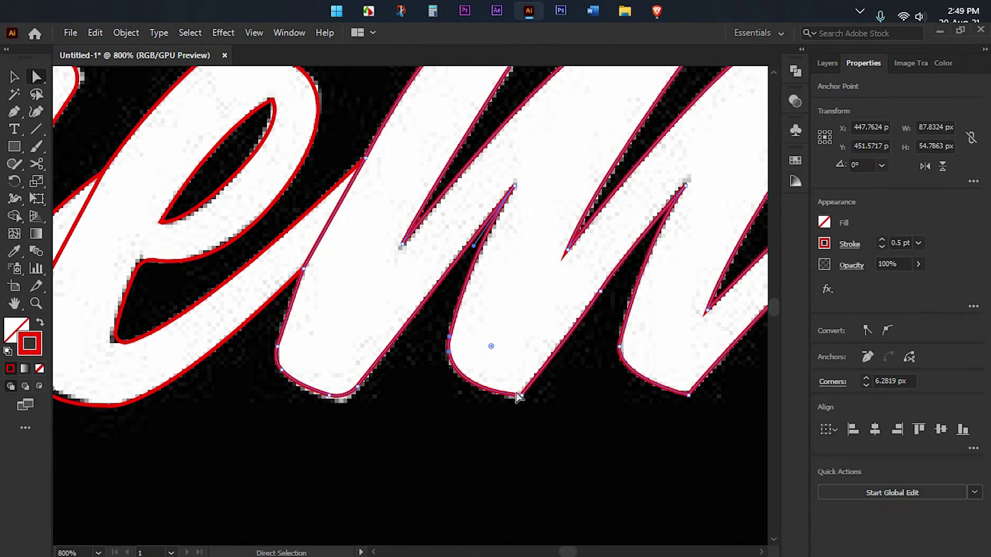
scroll(505, 413, "right", 5)
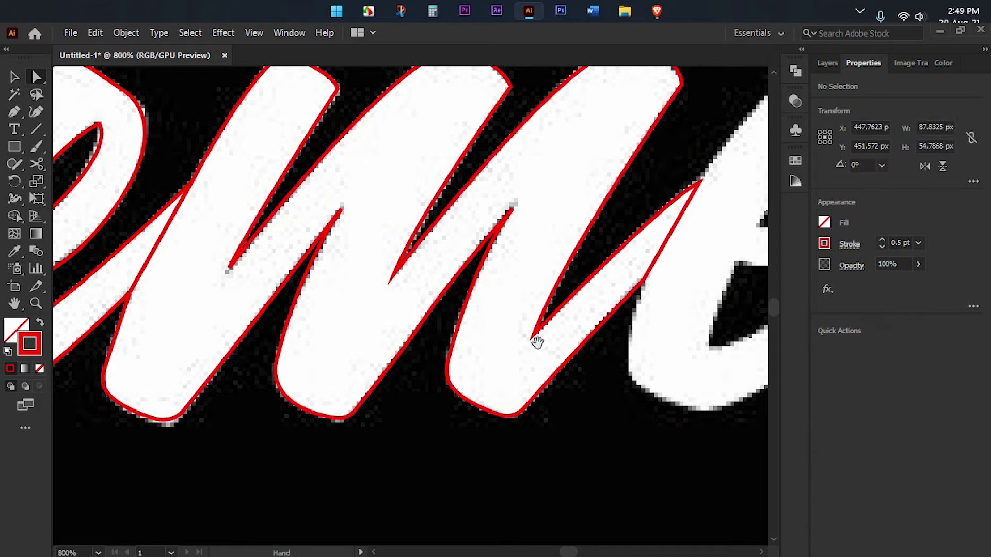
scroll(535, 338, "up", 3)
left_click(443, 214)
left_click(267, 197)
left_click(354, 270)
Trace the next e of Themes as a closed outline with sharp corner anchors
scroll(476, 251, "right", 5)
key("ctrl+minus")
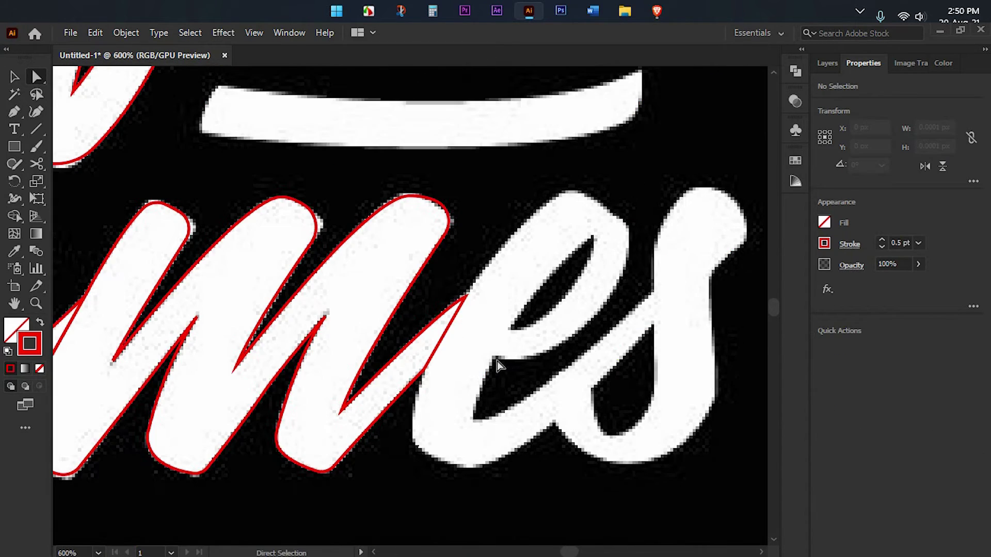
key("p")
left_click(356, 368)
left_click_drag(463, 260, 498, 259)
left_click(463, 261)
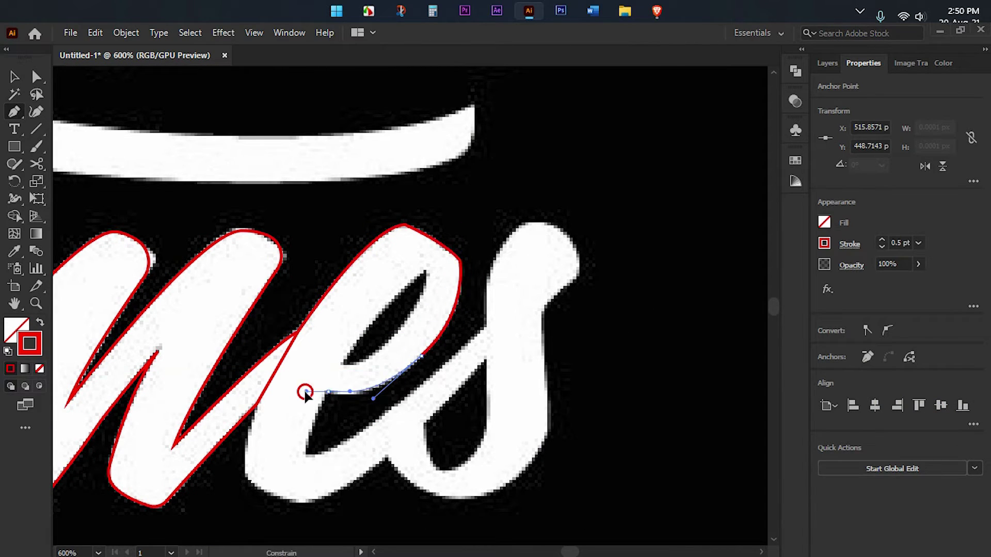
left_click_drag(310, 458, 392, 438)
scroll(525, 285, "up", 3)
scroll(526, 286, "right", 3)
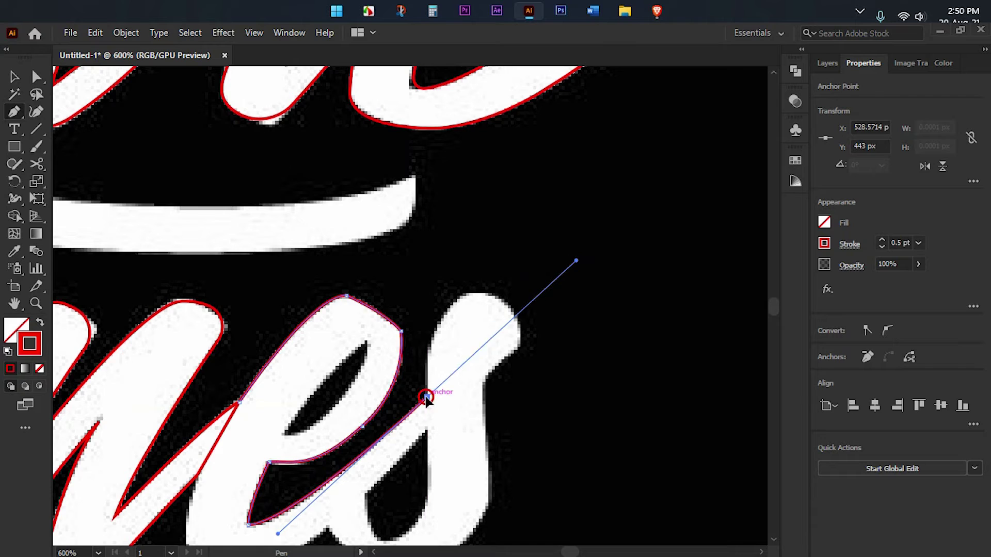
left_click(427, 397)
scroll(493, 308, "down", 3)
scroll(493, 308, "left", 2)
scroll(369, 344, "up", 2)
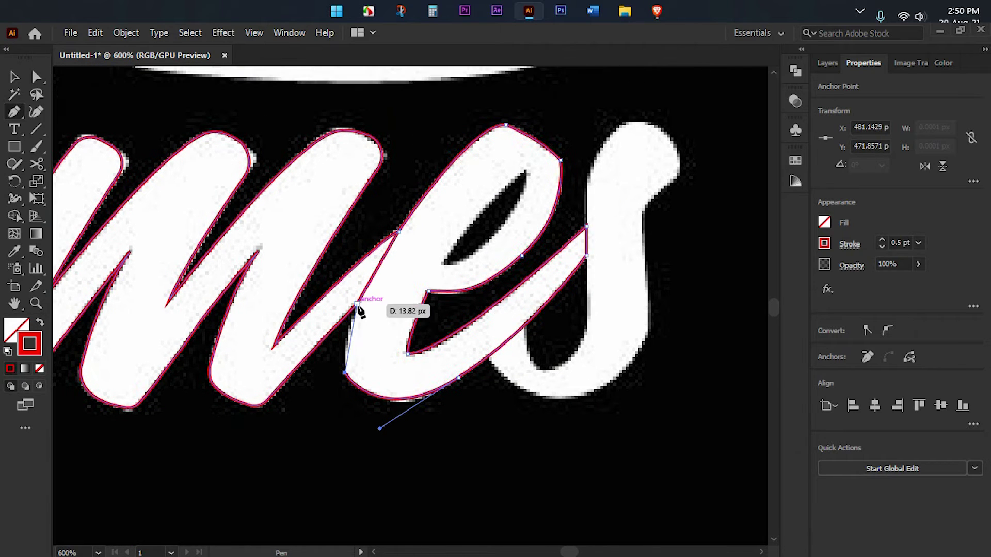
left_click(394, 237)
Reshape the e outline's curve and top anchor with Direct Selection
key("a")
left_click_drag(442, 313, 452, 245)
scroll(531, 173, "up", 3)
left_click_drag(466, 198, 491, 225)
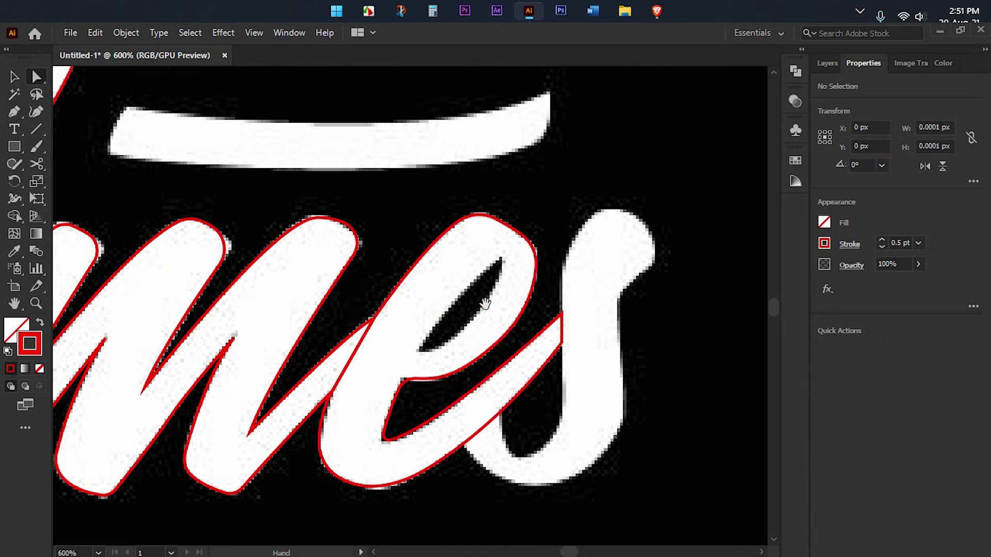
left_click(485, 302)
scroll(419, 286, "down", 1)
scroll(419, 285, "right", 2)
Shape the s outline's curves at its lower bend and top
left_click_drag(458, 423, 497, 369)
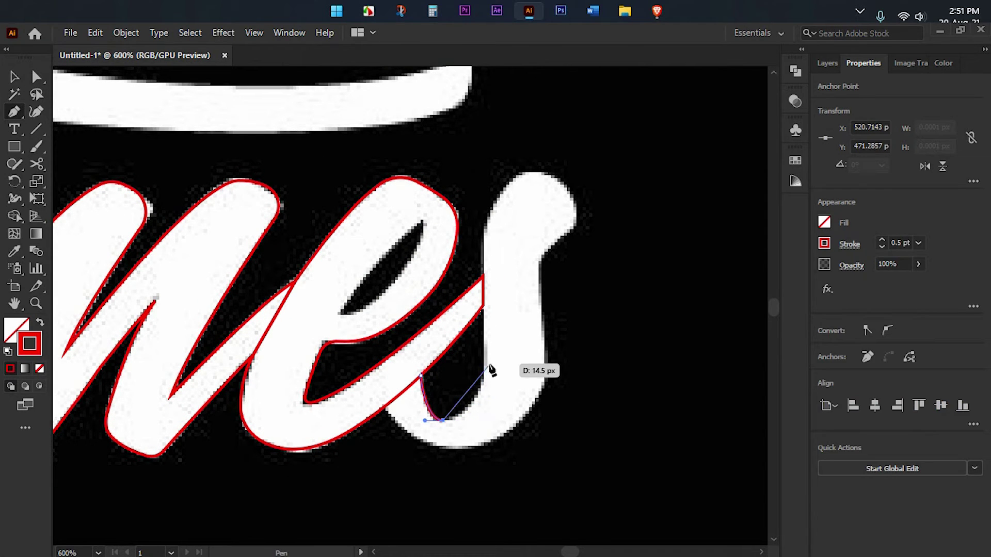
scroll(471, 310, "up", 3)
mouse_move(412, 283)
left_mouse_down()
mouse_move(462, 283)
mouse_move(451, 341)
left_mouse_up()
left_click_drag(458, 438, 467, 398)
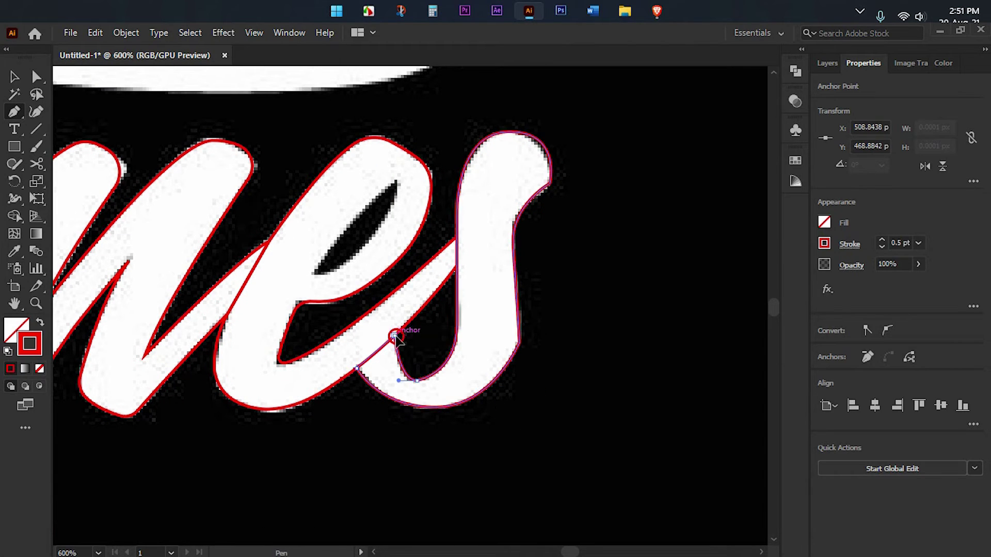
scroll(493, 305, "up", 2)
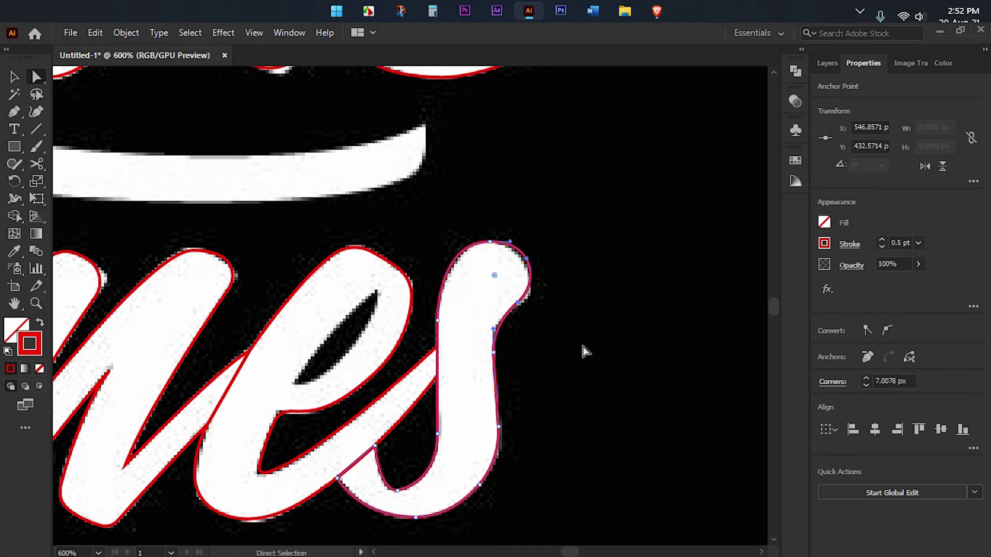
scroll(582, 349, "up", 5)
Trace the horizontal swash bar between the words as a closed path
key("p")
left_click(560, 310)
left_click_drag(552, 332, 487, 354)
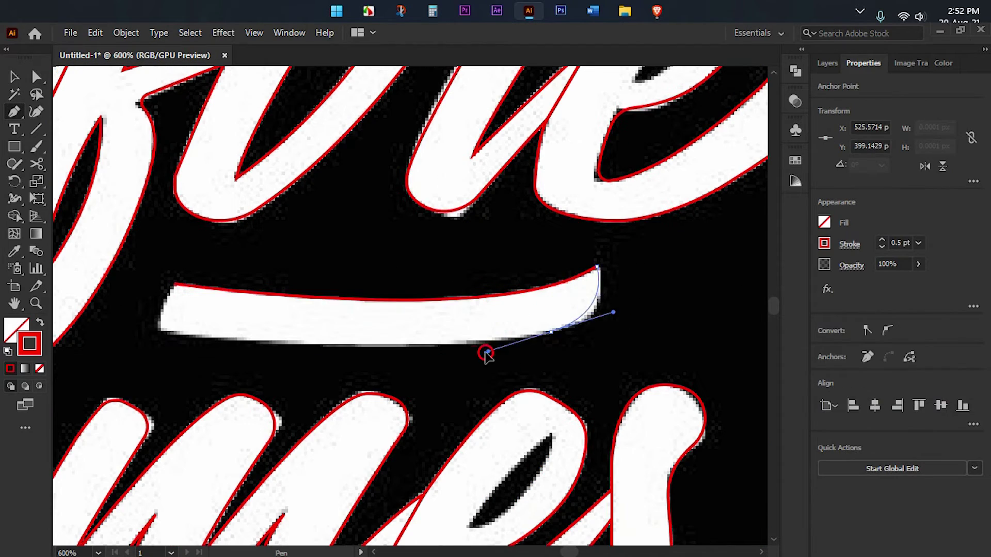
left_click(436, 344)
left_click_drag(273, 345, 237, 330)
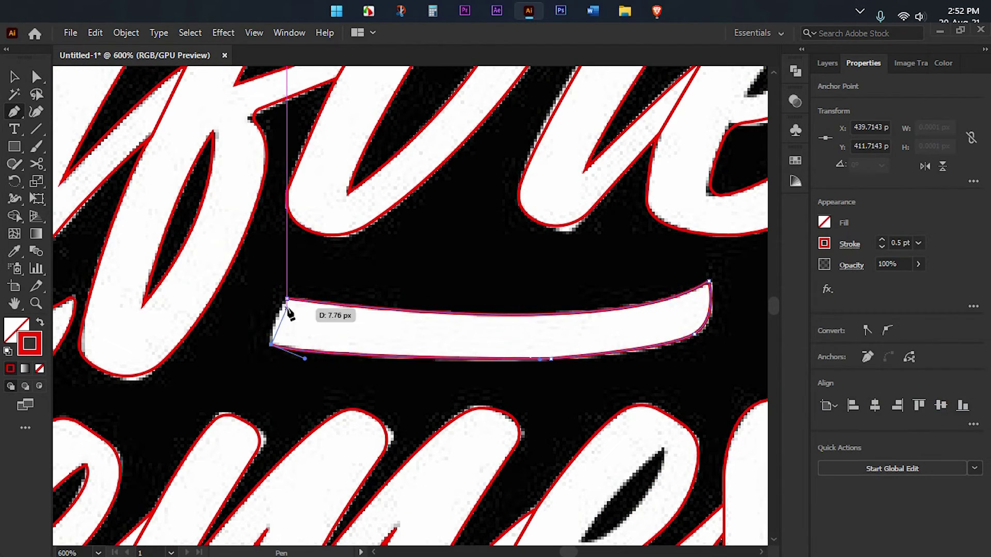
key("a")
left_click(276, 348)
Zoom out to view the fully outlined Bonfire Themes lettering
scroll(550, 365, "right", 3)
key("ctrl+shift+a")
scroll(535, 365, "down", 2)
scroll(471, 287, "down", 2)
scroll(471, 287, "up", 3)
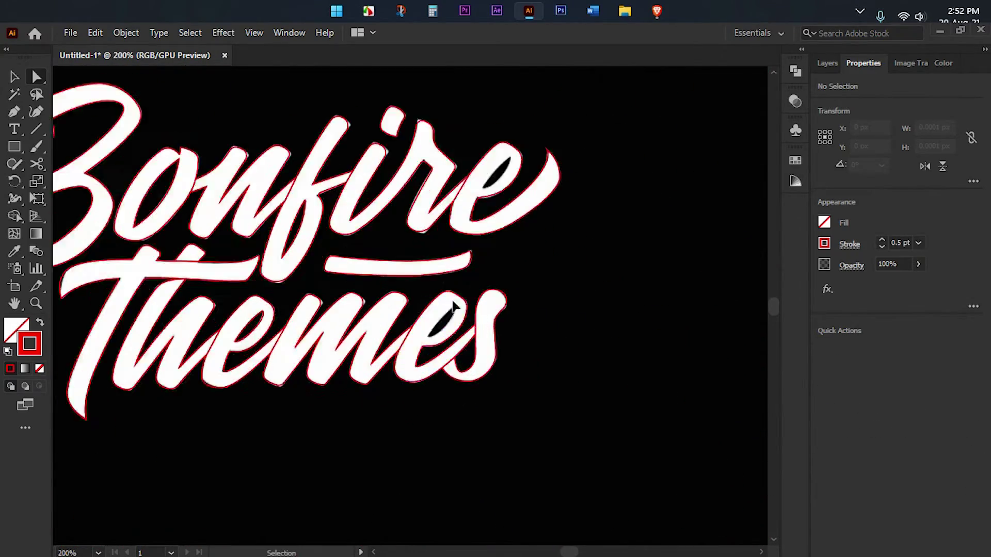
Pen-trace the inner counter of the e as a curved closed path
scroll(471, 287, "up", 3)
key("p")
left_click(456, 177)
left_click(277, 402)
scroll(277, 403, "up", 2)
scroll(278, 403, "right", 1)
left_click_drag(278, 402, 363, 338)
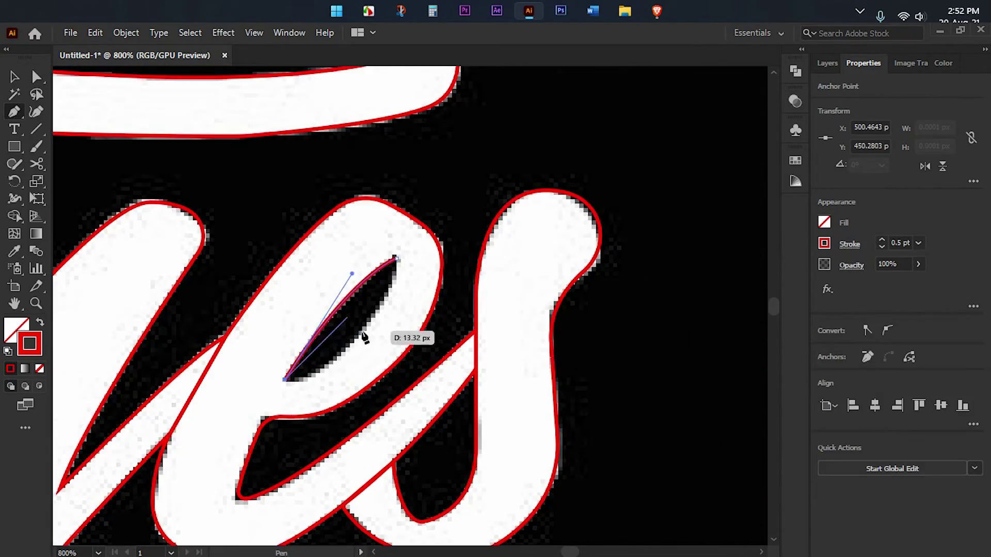
left_click_drag(394, 258, 401, 327)
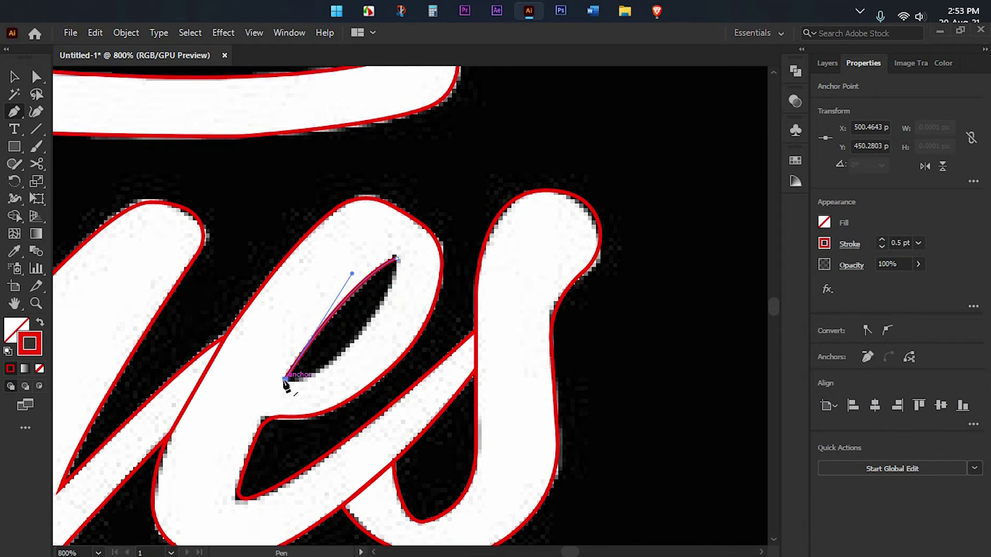
scroll(421, 181, "up", 1)
scroll(421, 181, "right", 1)
Trace the next e counter with curved pen anchors
key("ctrl+z")
scroll(336, 381, "up", 1)
left_click_drag(395, 265, 432, 247)
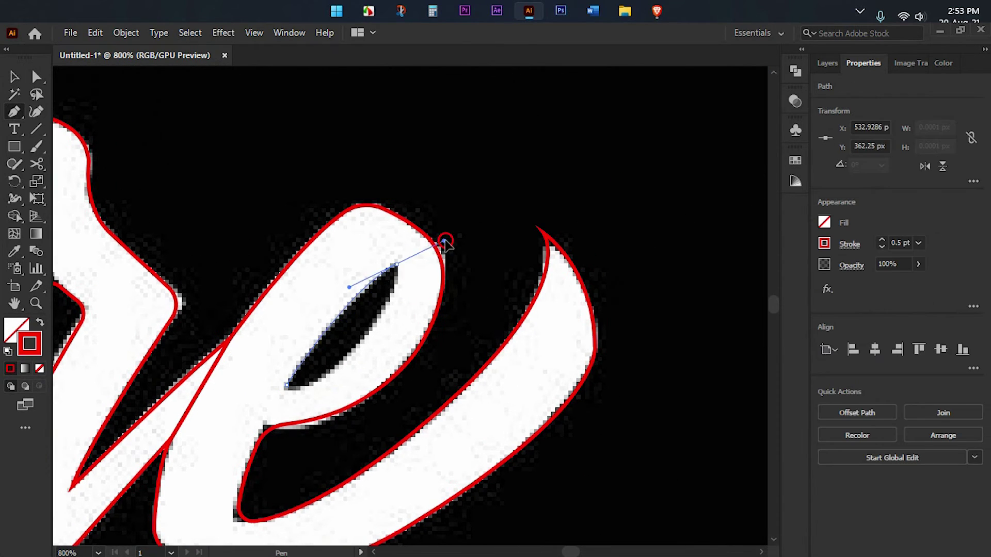
left_click_drag(287, 386, 303, 400)
scroll(199, 389, "left", 5)
Select the B outline, the 'on' letter shapes and the f stroke
key("v")
scroll(389, 365, "down", 2)
left_click(389, 365)
left_click(498, 382)
scroll(432, 265, "down", 2)
scroll(432, 265, "right", 2)
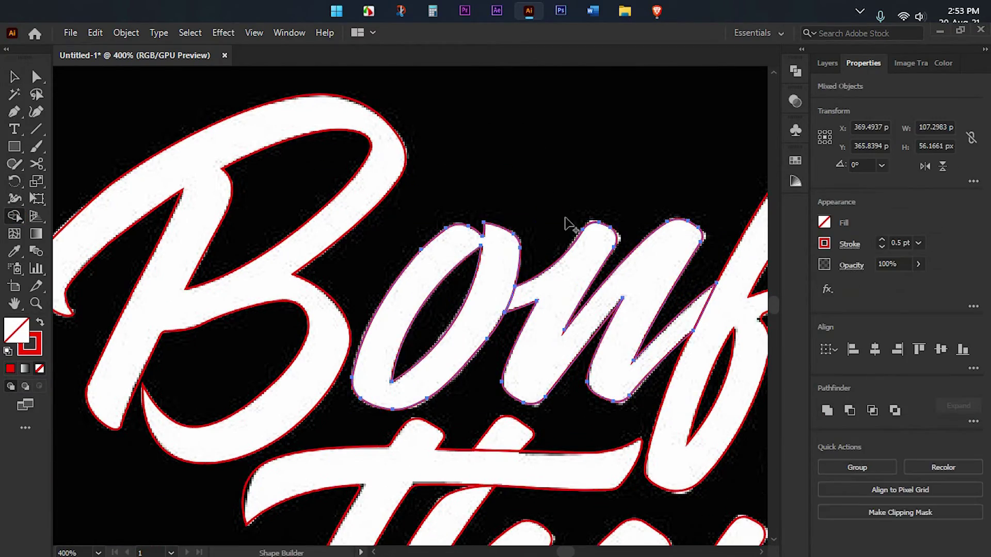
scroll(565, 231, "right", 5)
key("v")
left_click(288, 343)
Punch the counter out of the e of 'fire' with Shape Builder
scroll(513, 209, "right", 2)
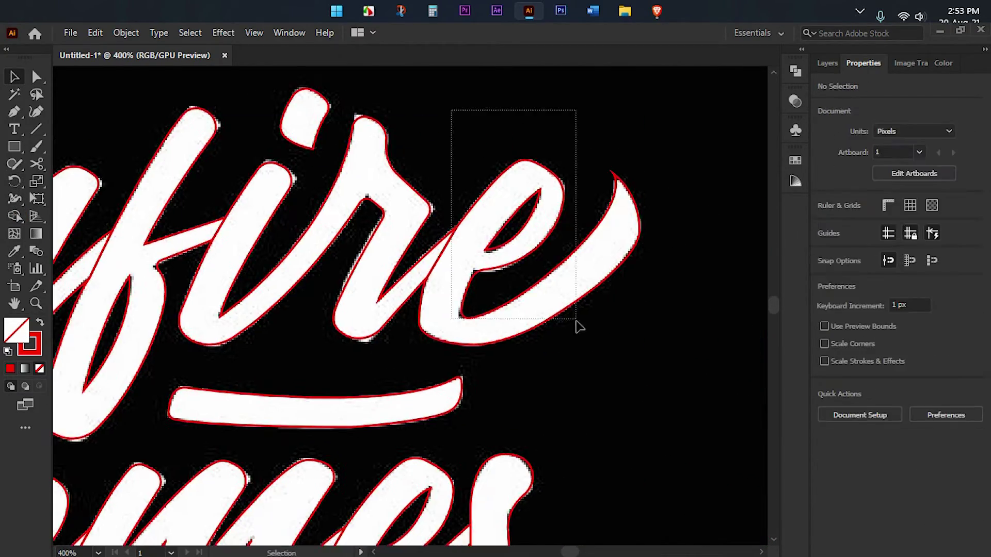
left_click(513, 209)
key("shift+m")
scroll(604, 173, "down", 5)
scroll(542, 221, "down", 3)
left_click(14, 216)
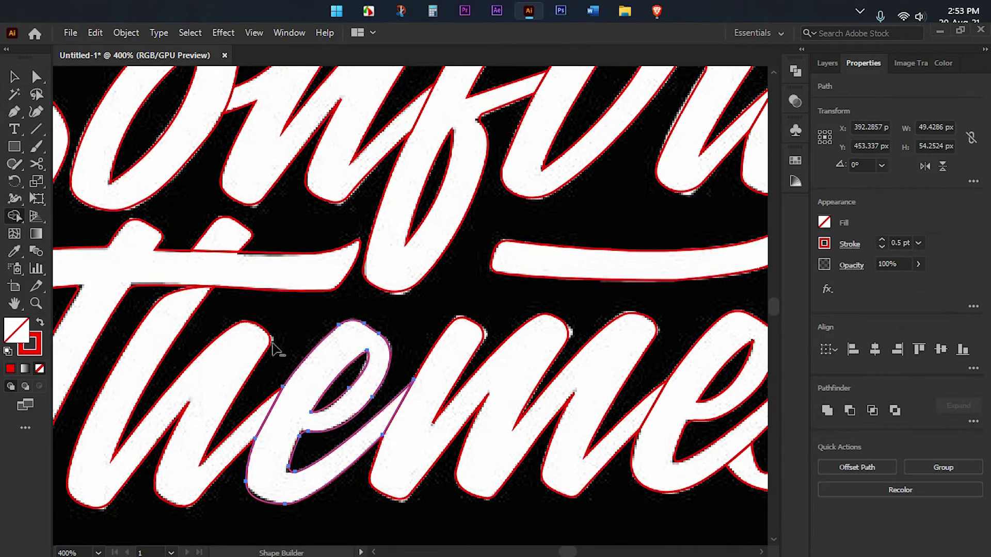
scroll(582, 468, "right", 3)
Swap the lettering from stroke to solid fill, set to white #ffffff
key("v")
left_click(458, 525)
key("ctrl+0")
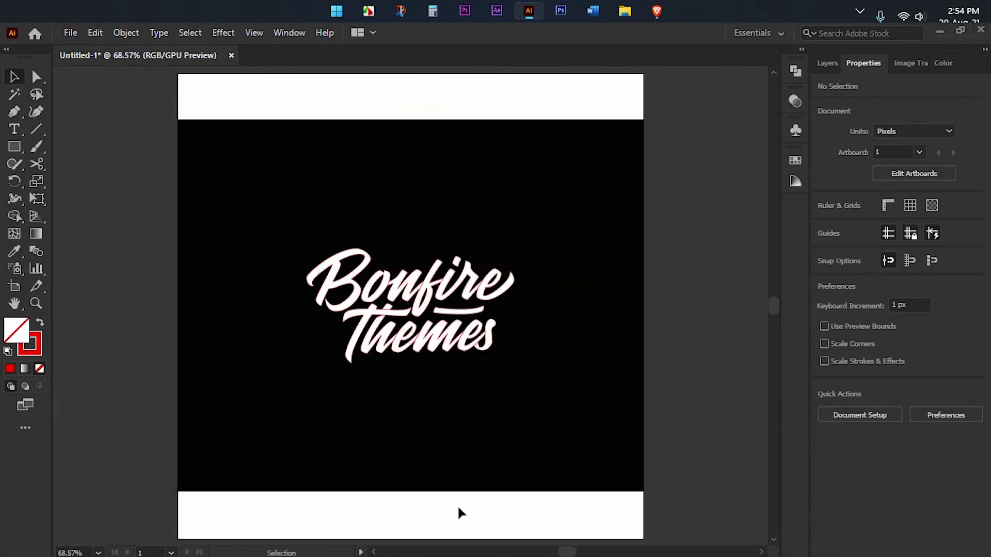
key("ctrl+equal")
key("ctrl+equal")
left_click_drag(467, 459, 250, 228)
key("shift+x")
double_click(16, 330)
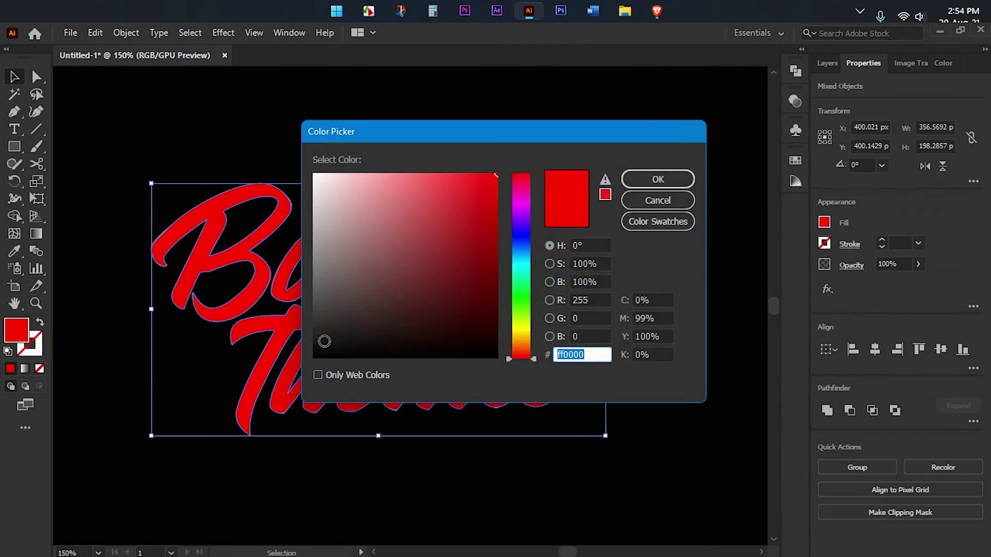
type("ffffff")
key("Return")
left_click(693, 144)
Delete the black background and set the lettering fill to #000000
left_click_drag(150, 181, 512, 410)
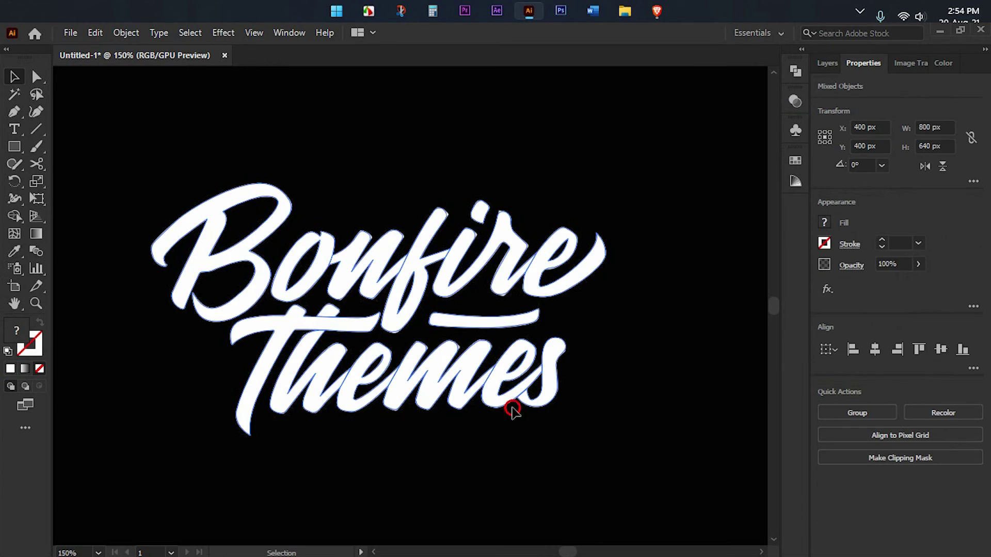
key("ctrl+0")
key("Delete")
double_click(16, 330)
type("000000")
key("Return")
left_click(324, 248)
left_click_drag(324, 248, 496, 370)
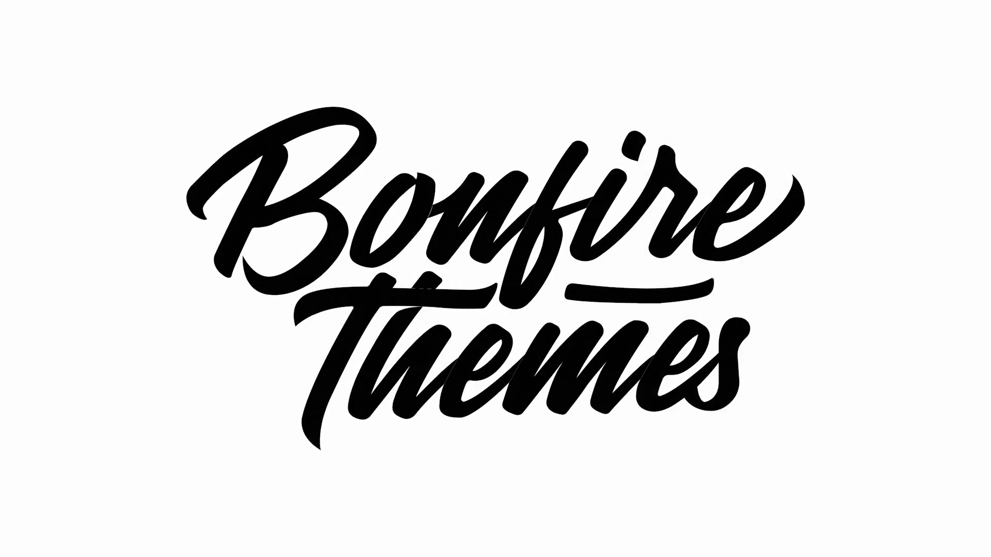